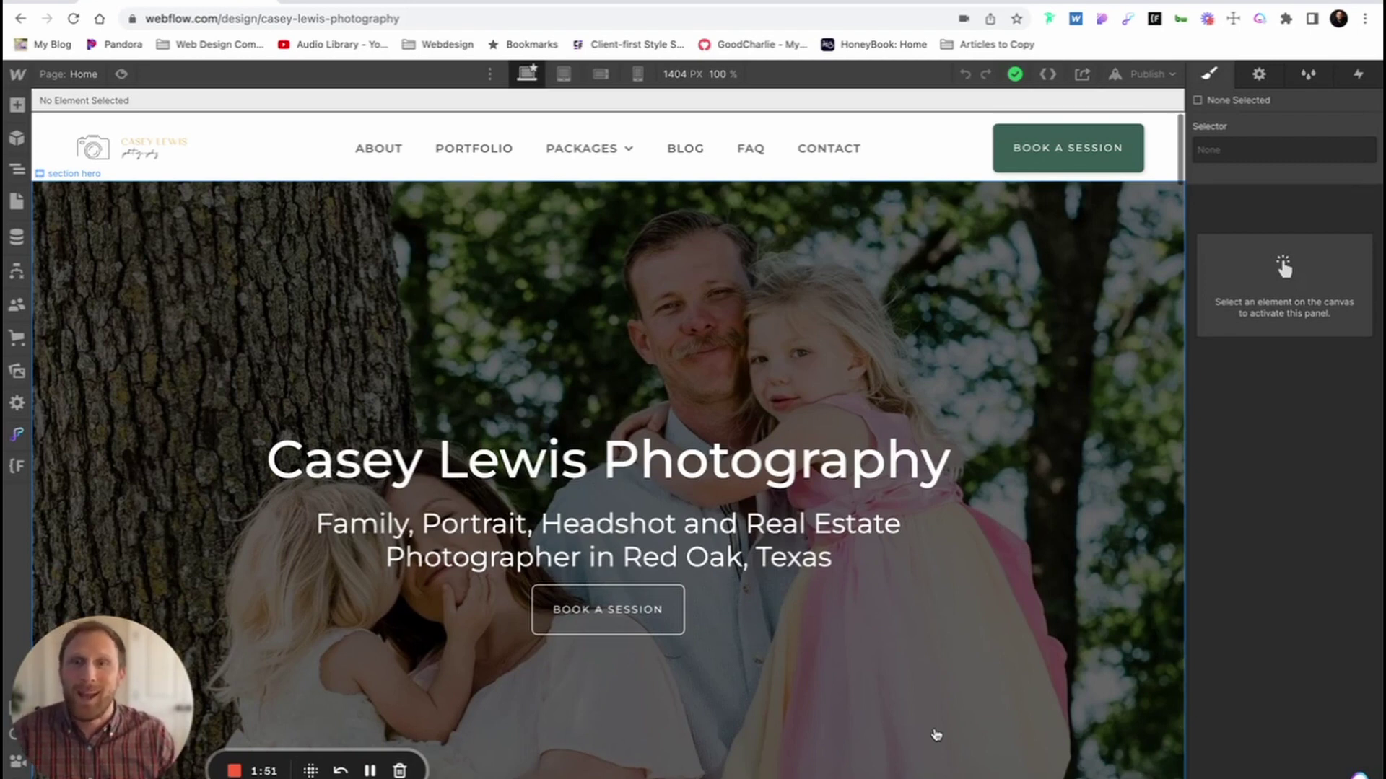
Open the SEO settings for the Casey Lewis Photography project
click(17, 76)
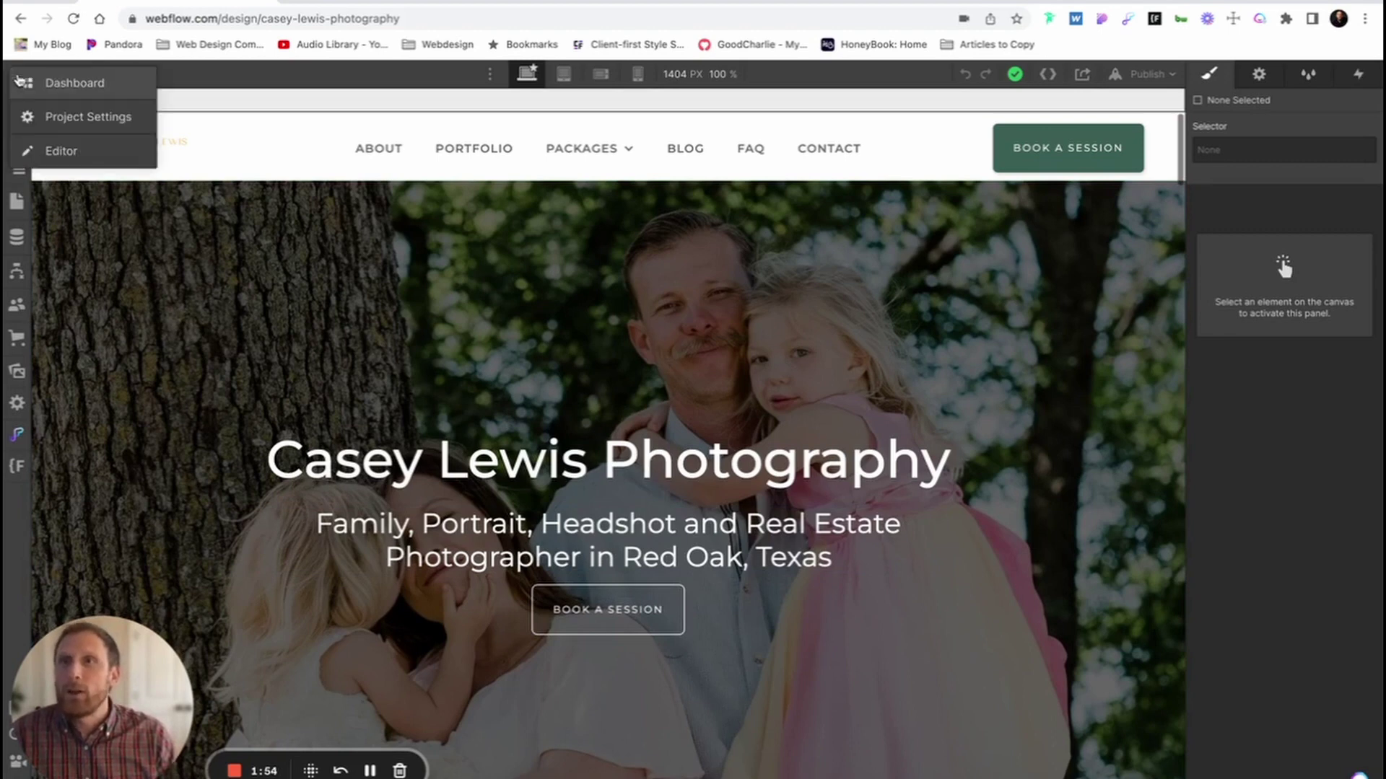
click(70, 124)
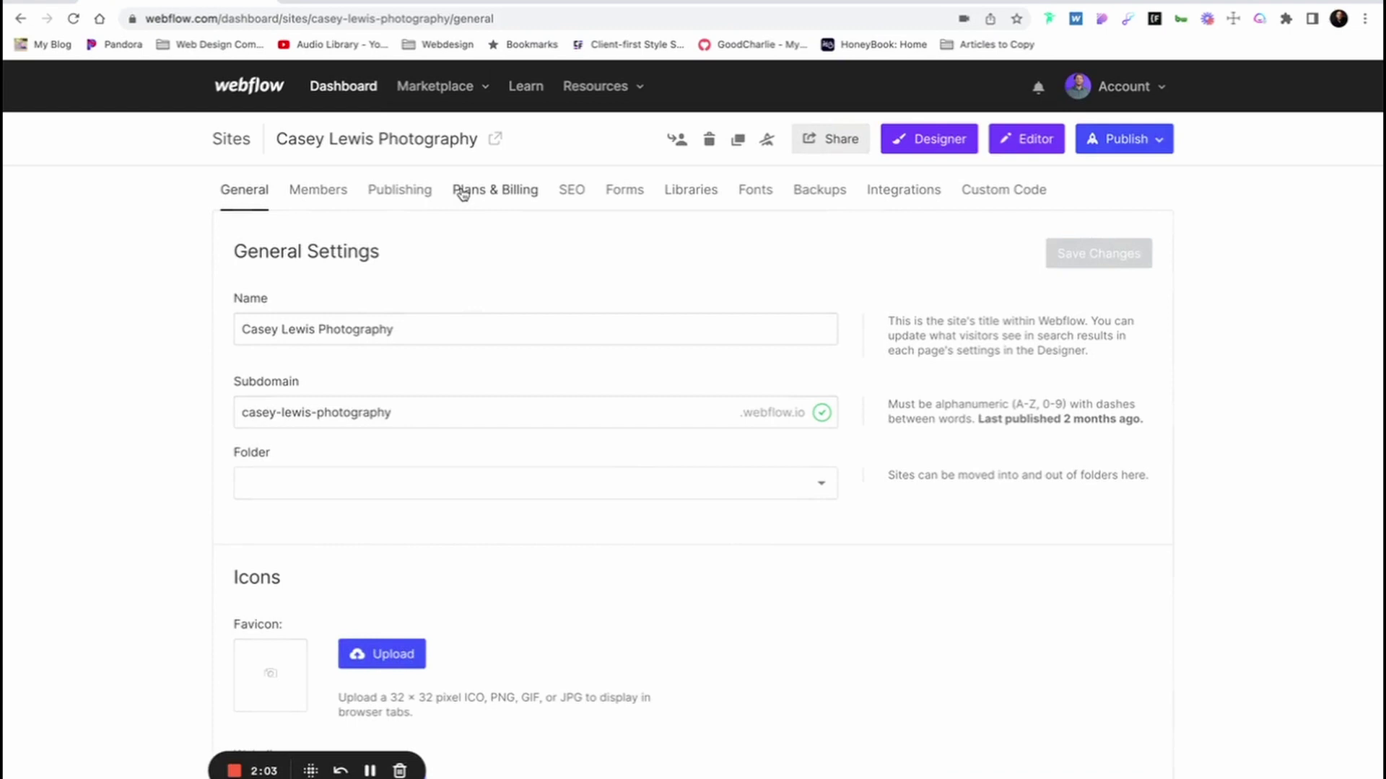
click(579, 193)
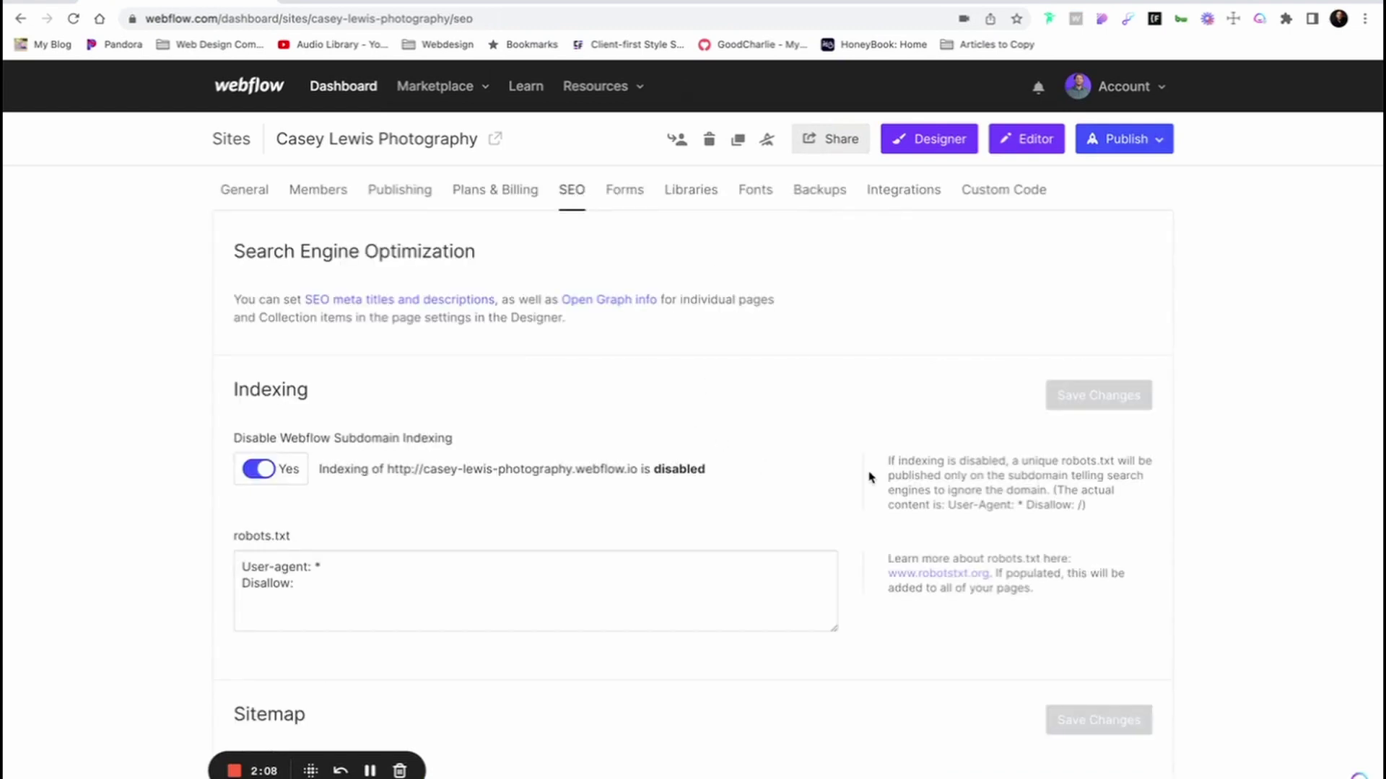
Confirm sitemap auto-generation is on, select 'sitemap.xml', and open a blank browser tab
scroll(871, 476, down, 3)
scroll(869, 480, down, 2)
scroll(869, 479, up, 4)
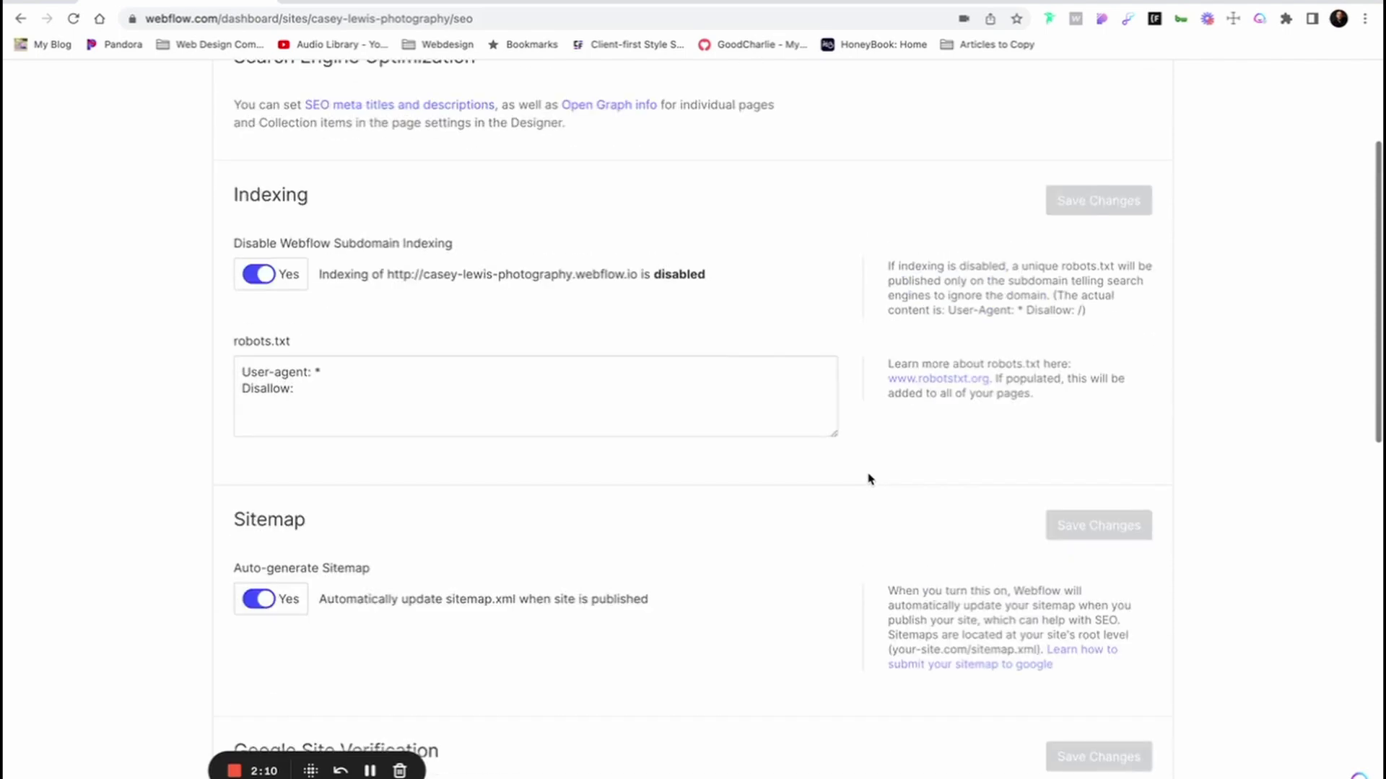
scroll(769, 418, down, 6)
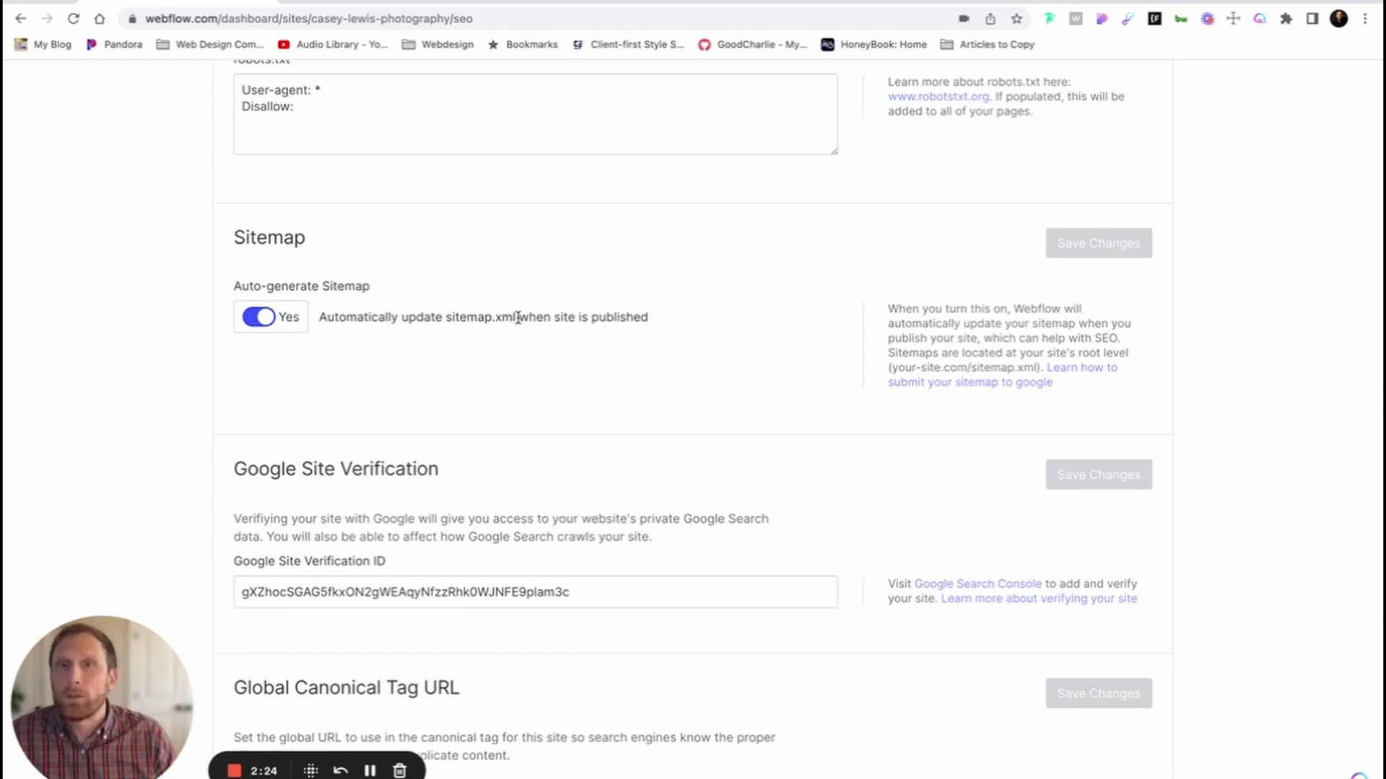
drag(516, 319, 446, 318)
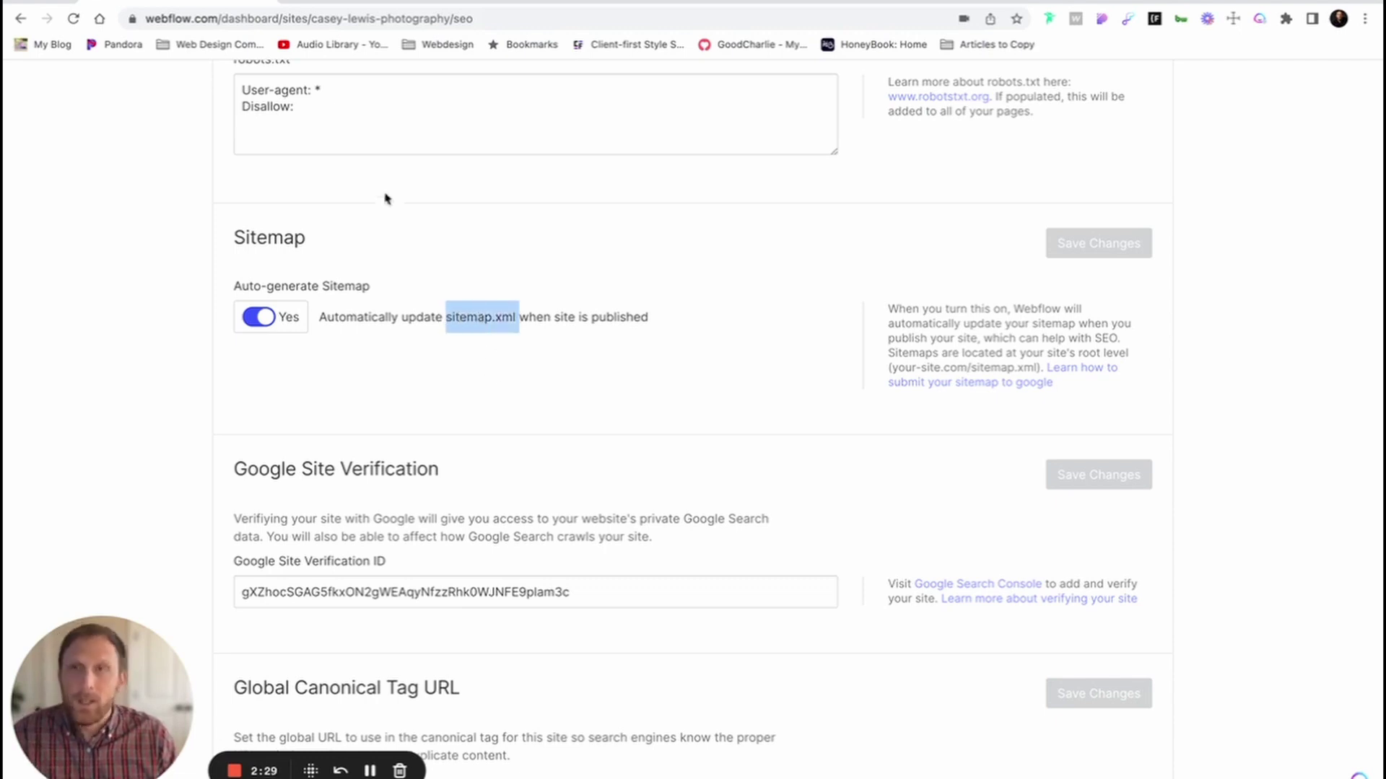
key(super+t)
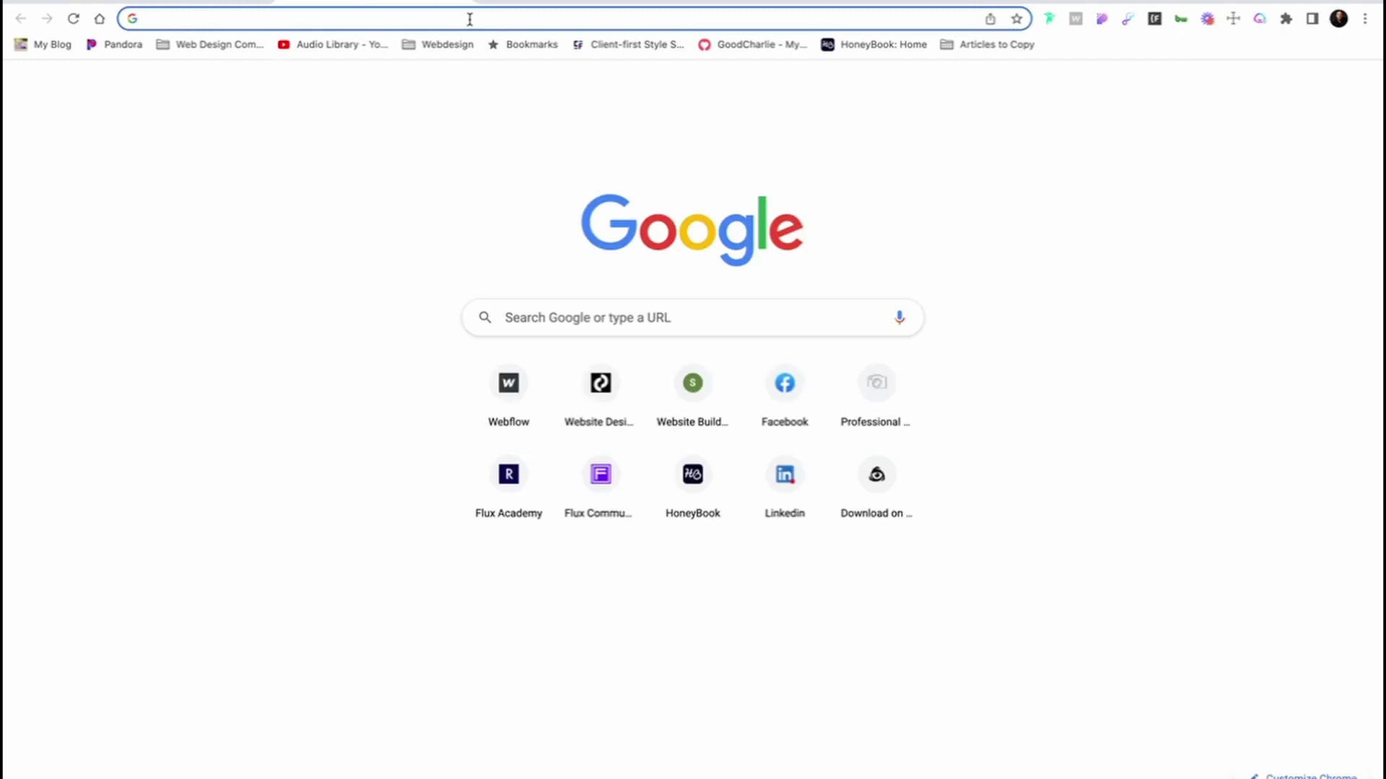
Load caseylewisphotography.com/sitemap.xml and scroll through its listed page URLs
click(469, 19)
text(ca)
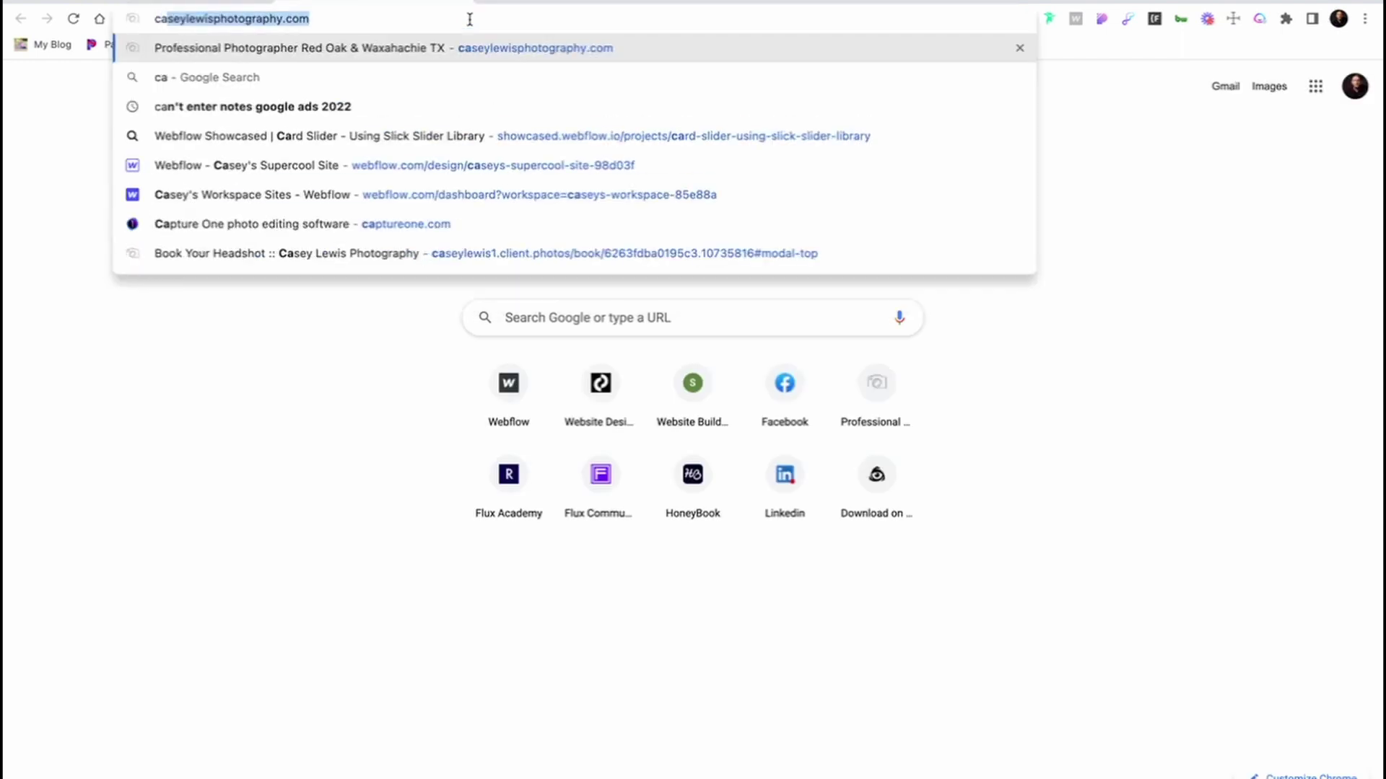
key(Right)
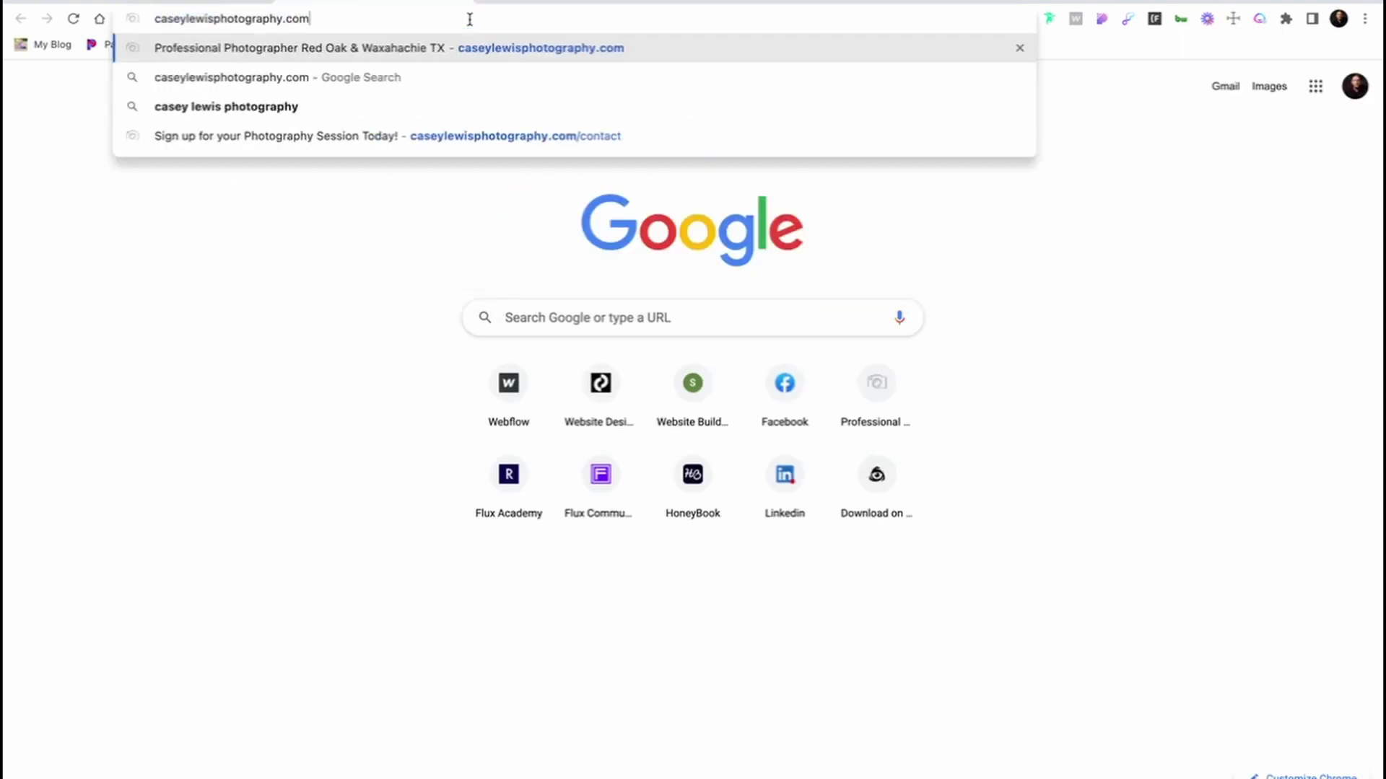
text(/sitemap.xml)
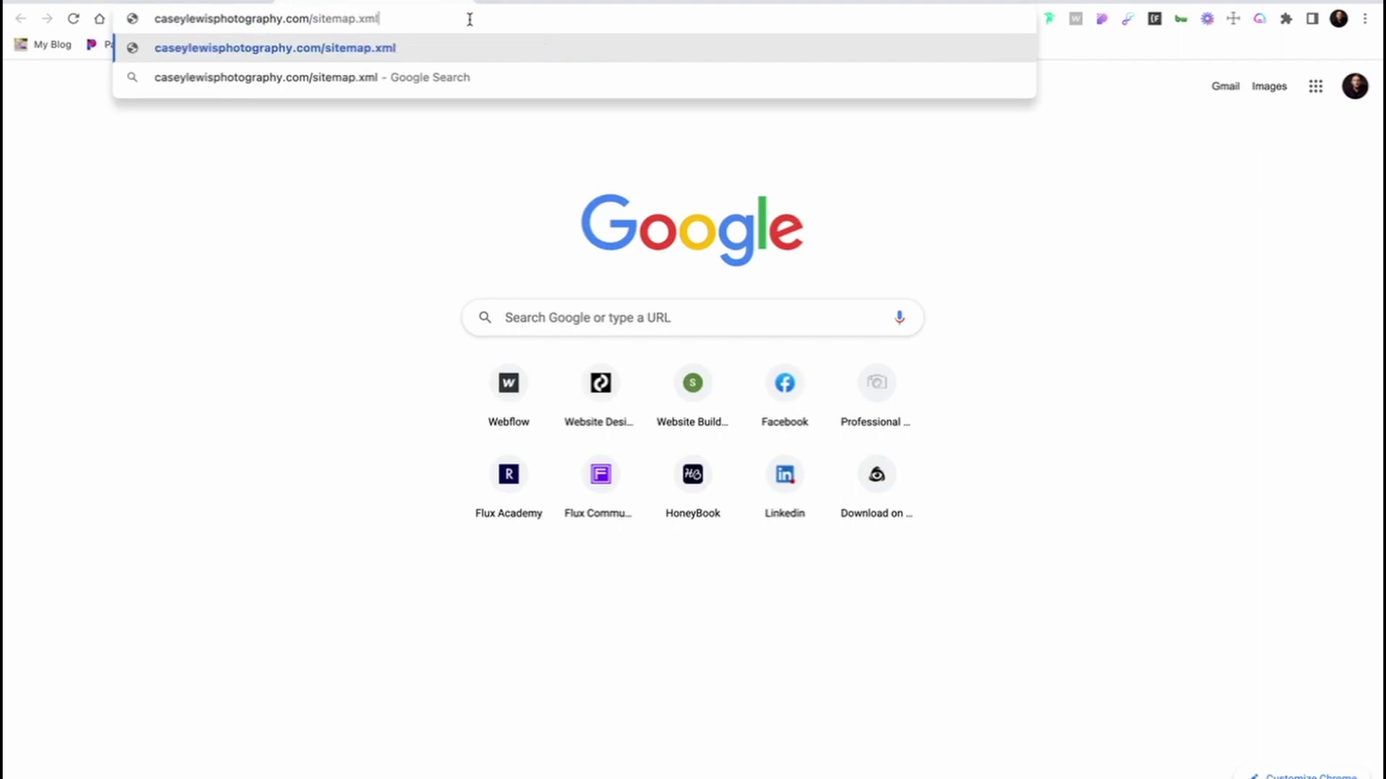
key(Return)
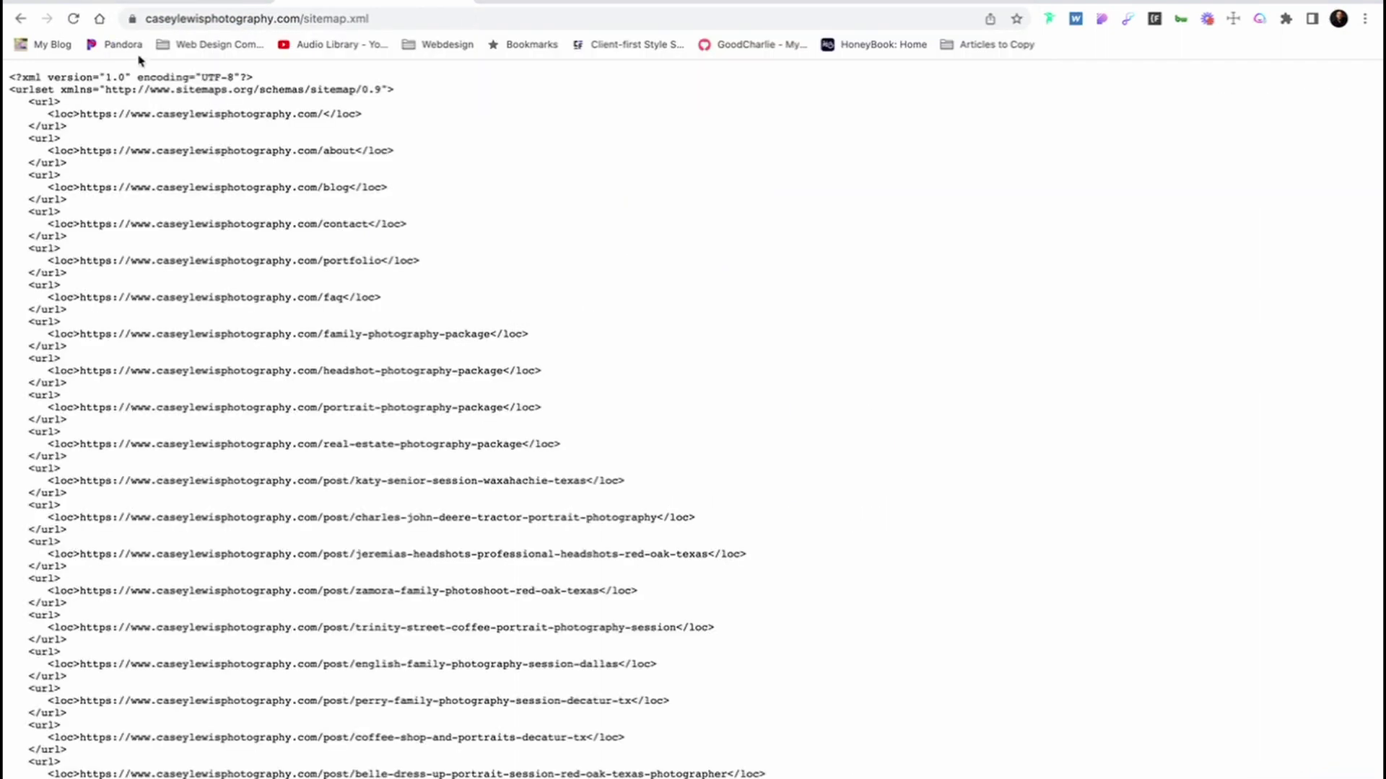
scroll(581, 556, down, 5)
scroll(581, 555, up, 3)
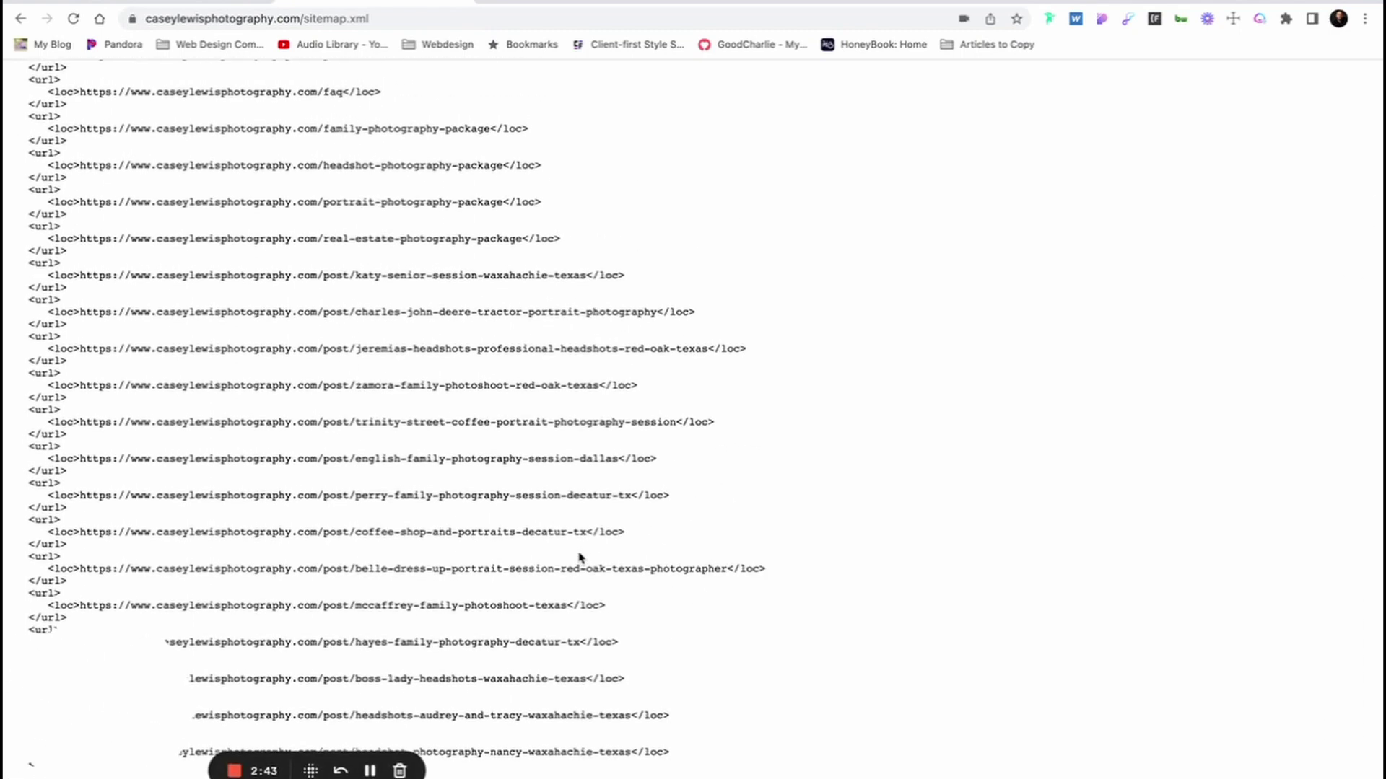
scroll(581, 557, up, 3)
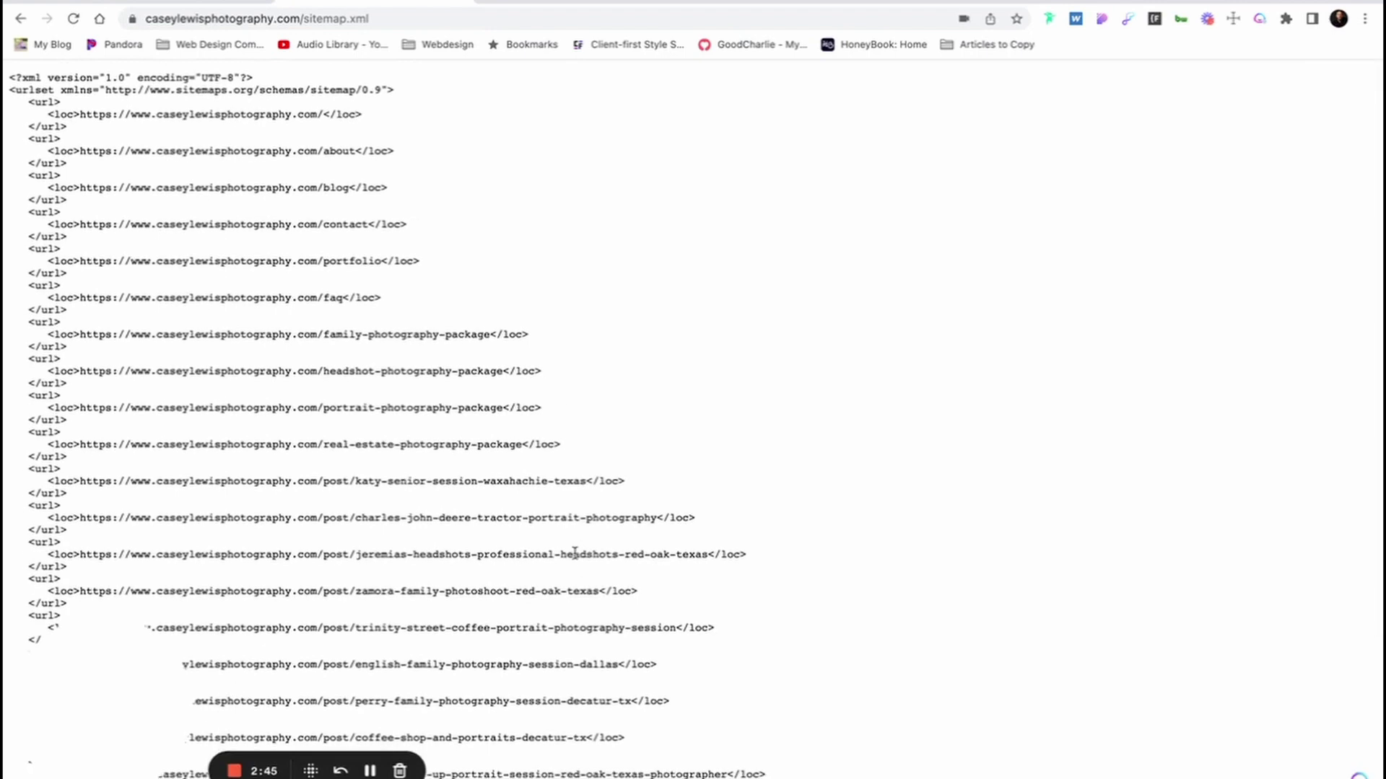
In a new tab, search 'search console', open the Google Search Console result and start it
click(490, 0)
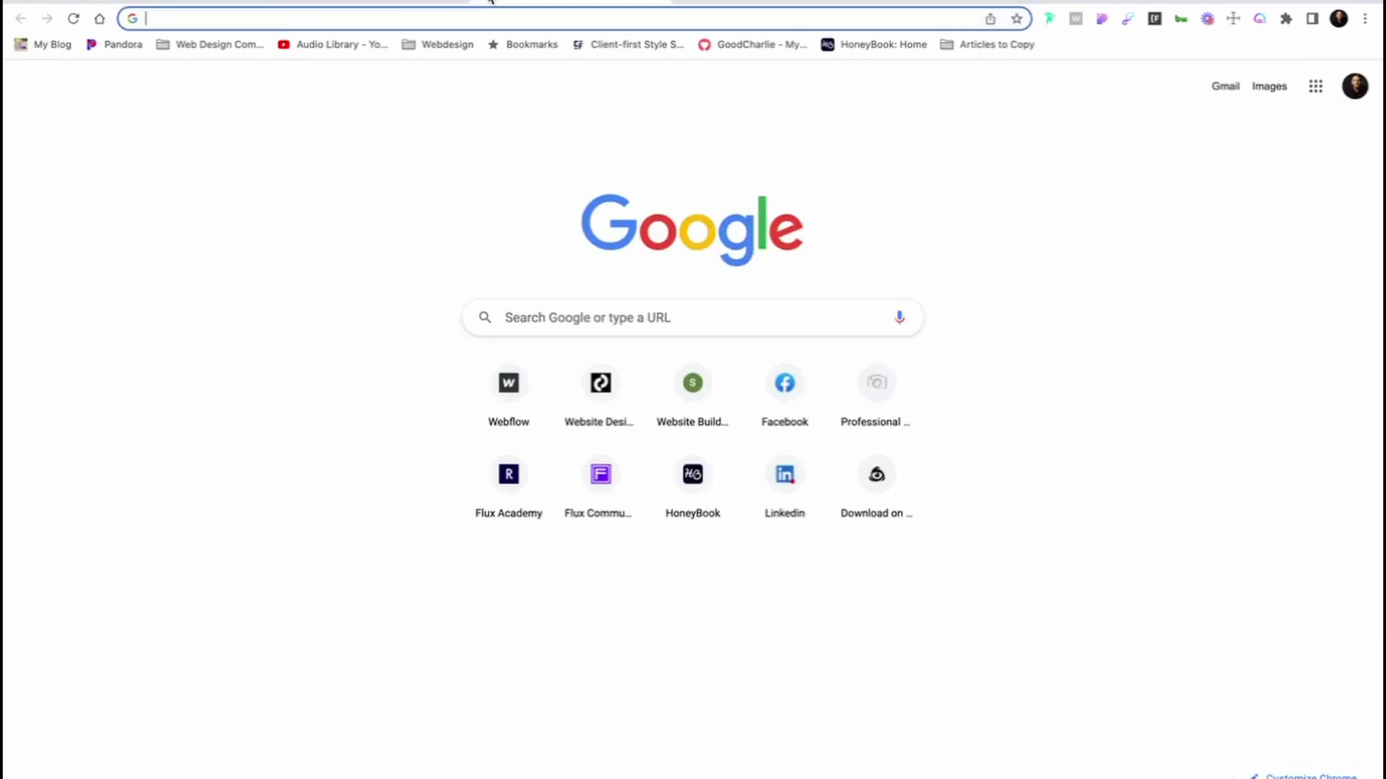
text(serch)
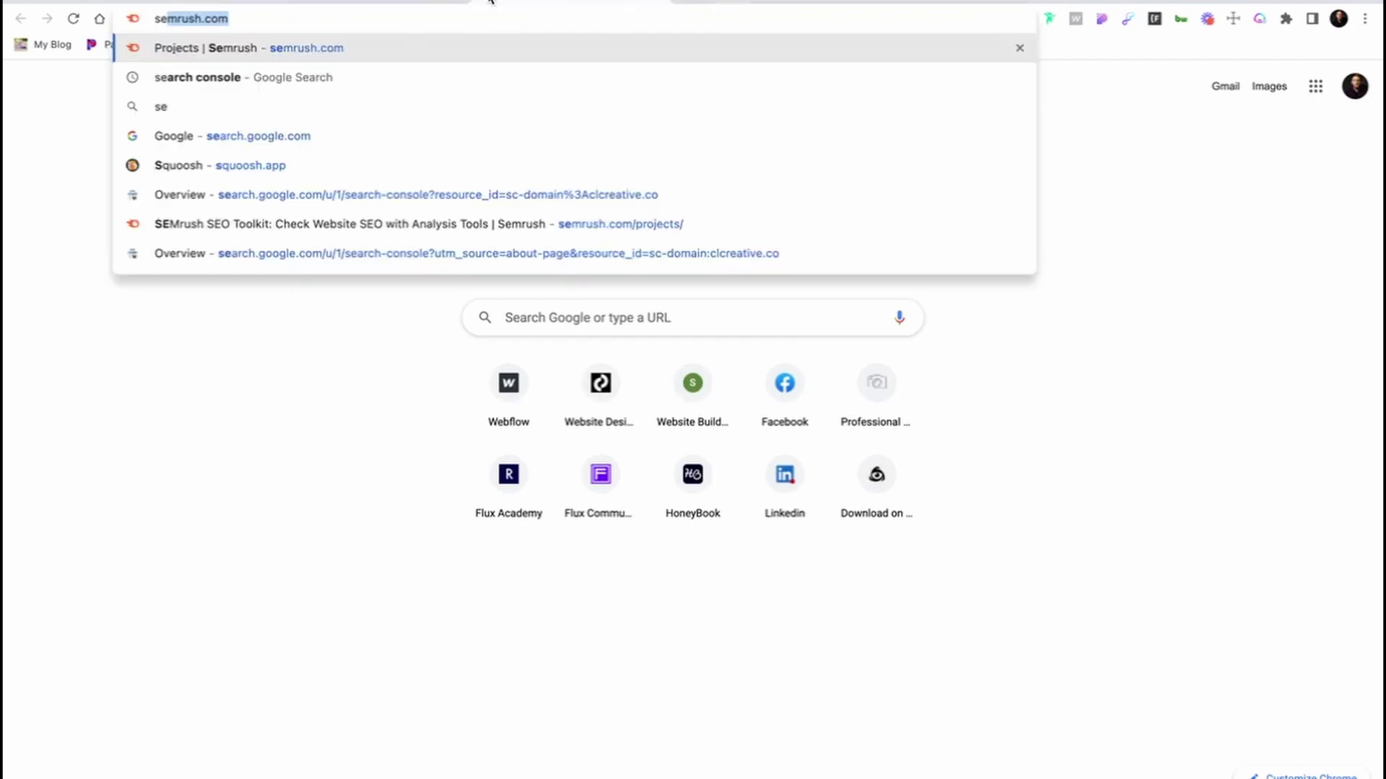
key(BackSpace)
key(BackSpace)
key(BackSpace)
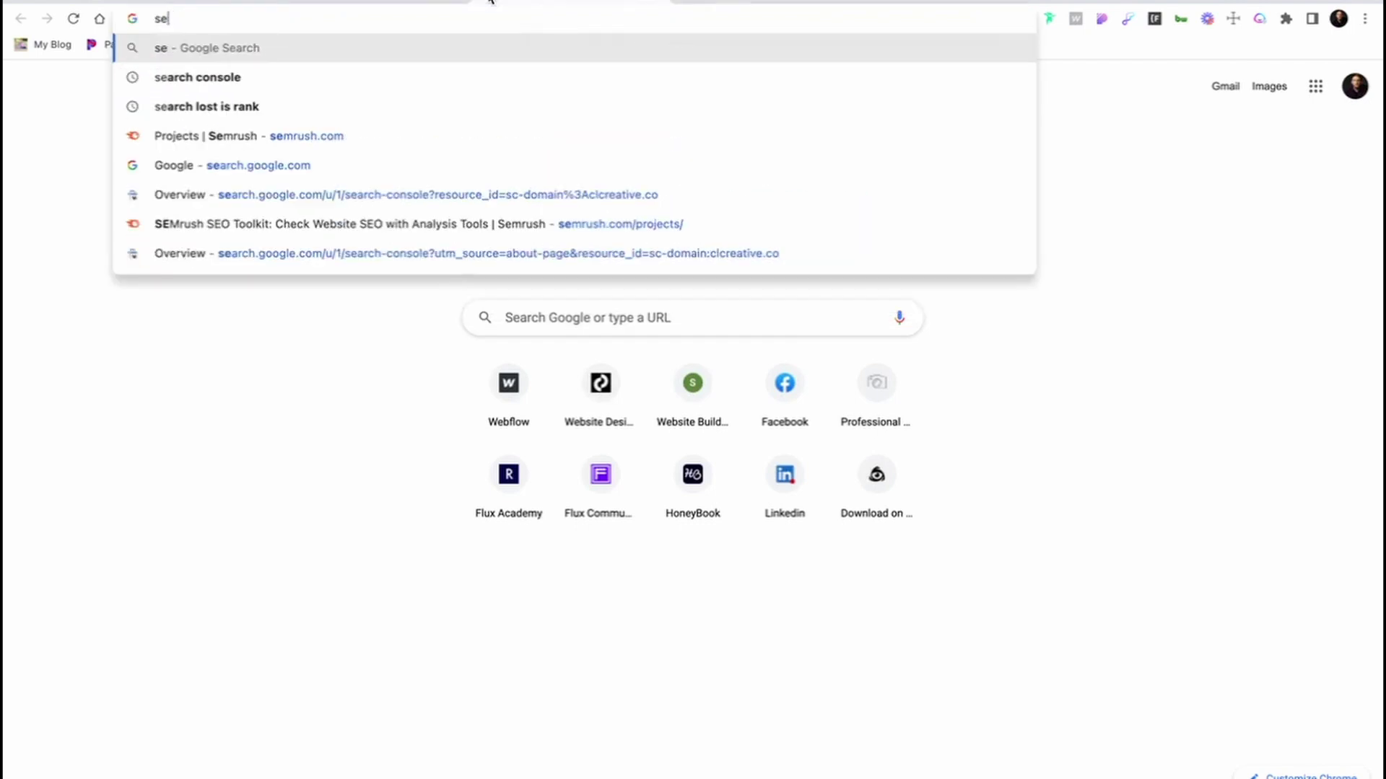
text(arch console)
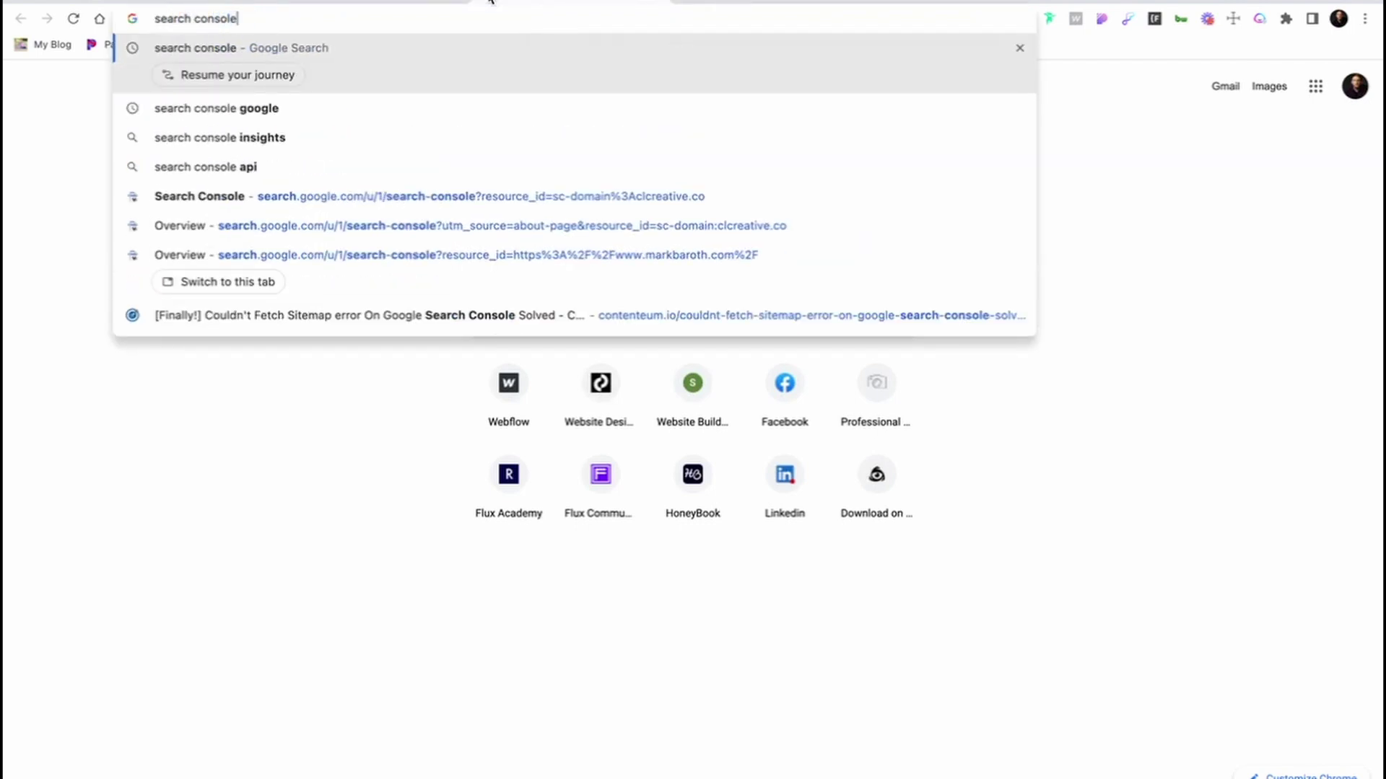
key(Return)
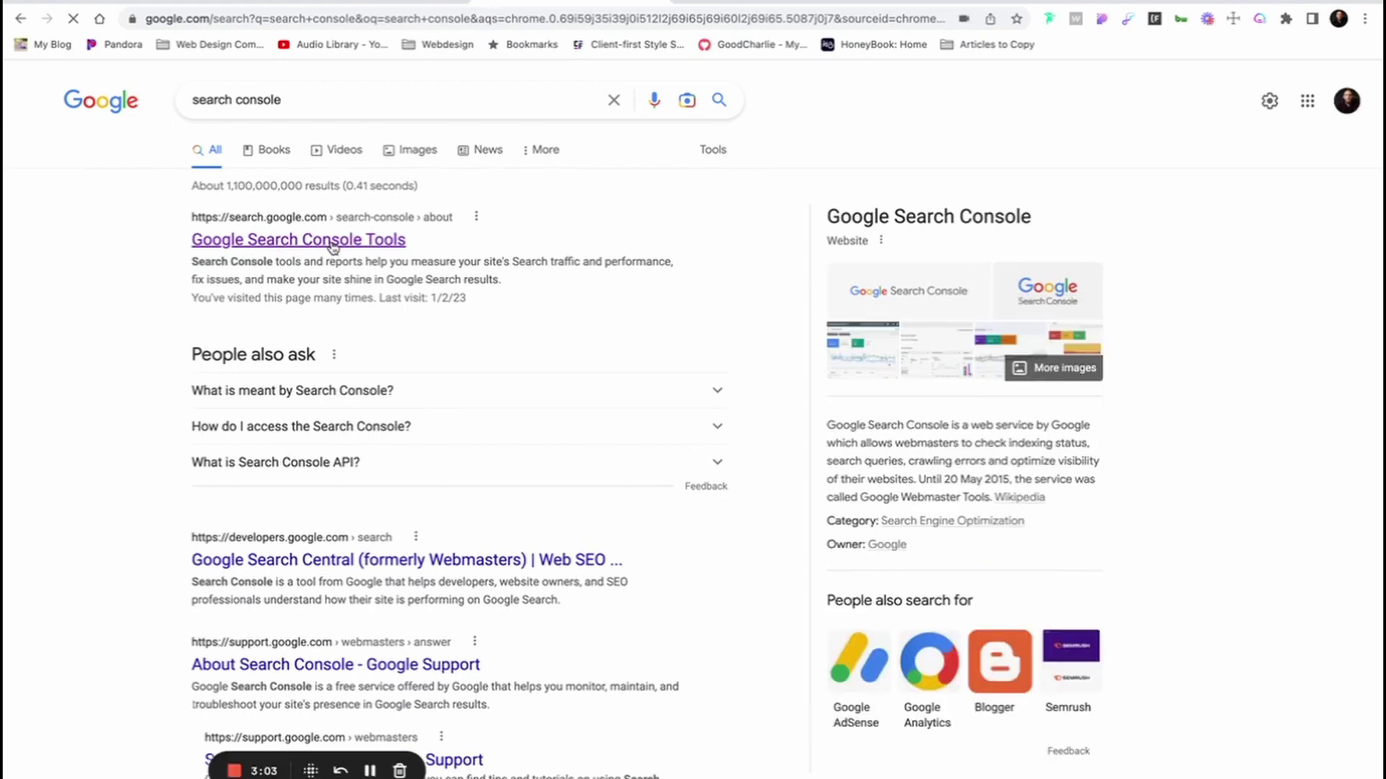
click(332, 243)
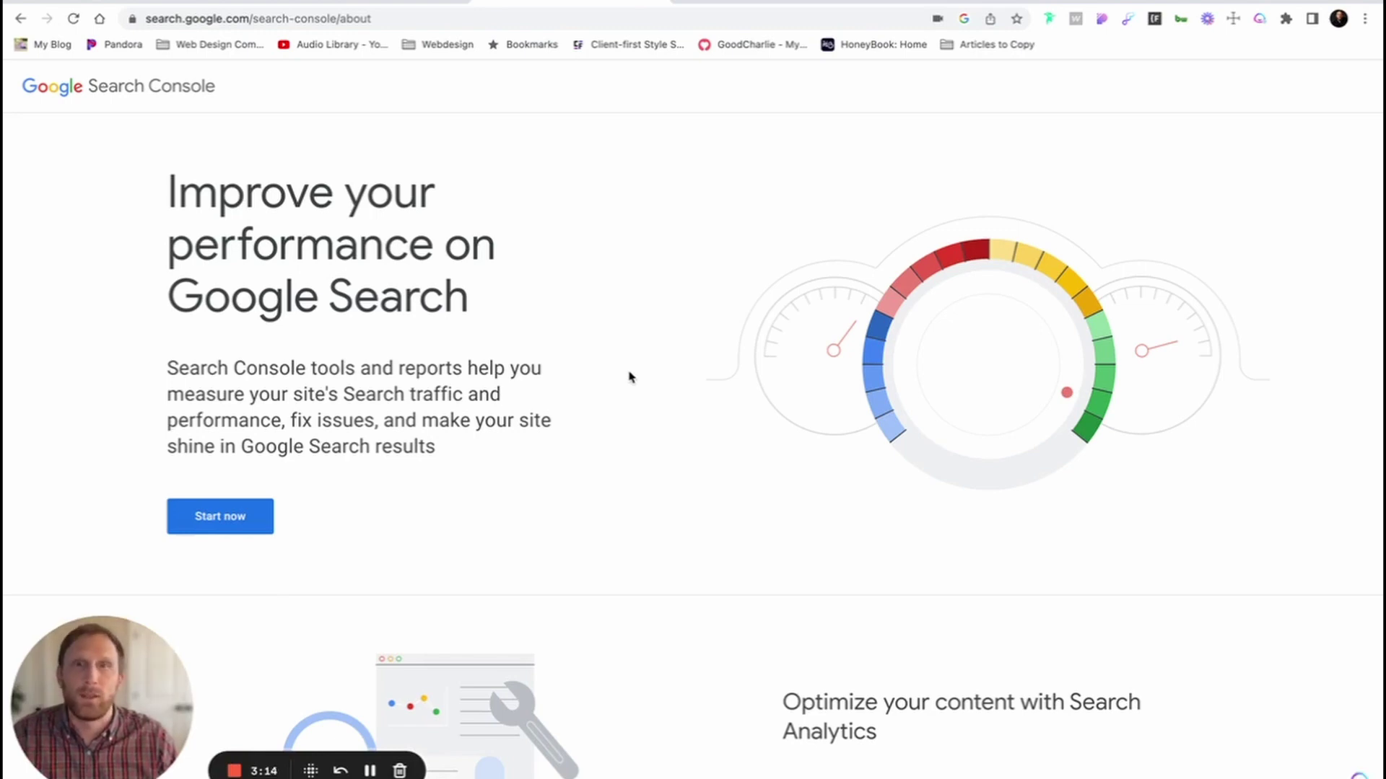
click(247, 529)
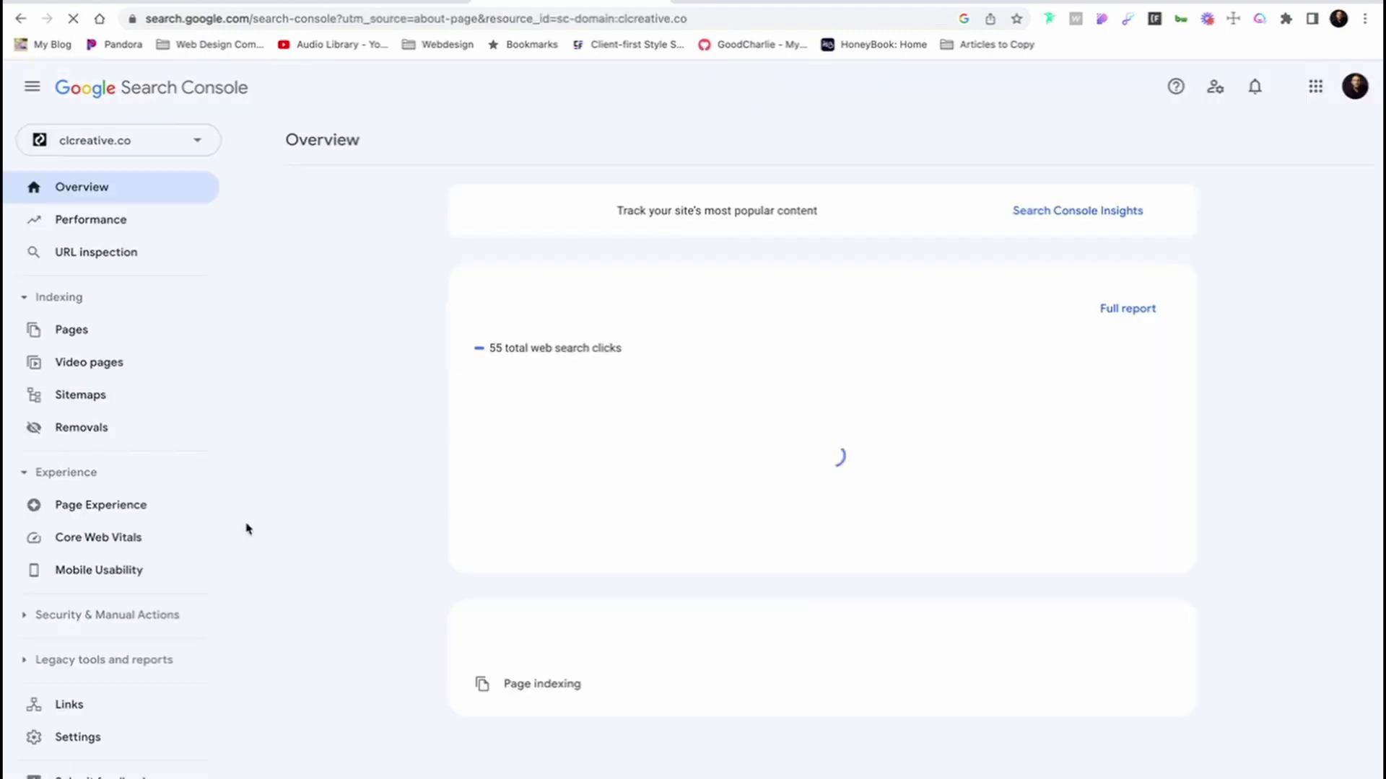
Check the signed-in Google account and show the Search Console property list
click(1354, 90)
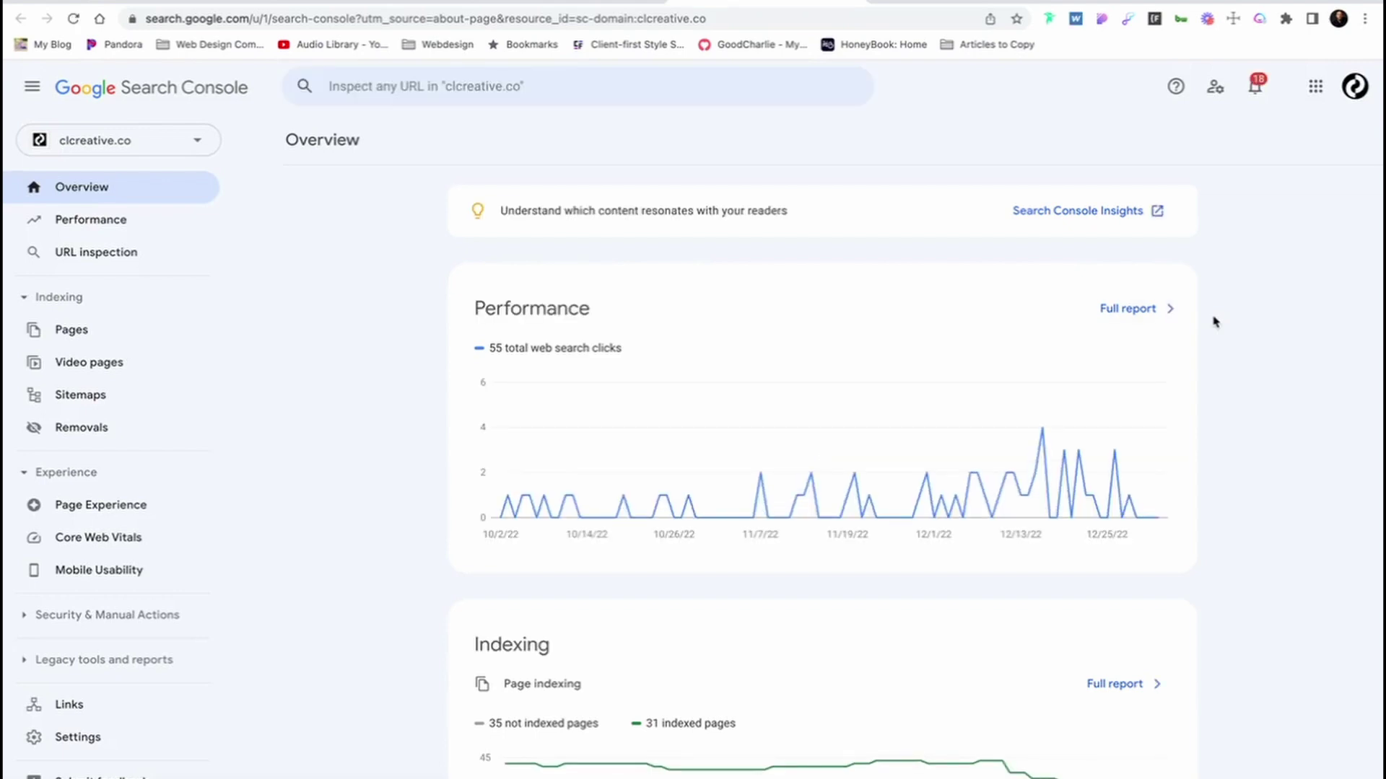
click(198, 148)
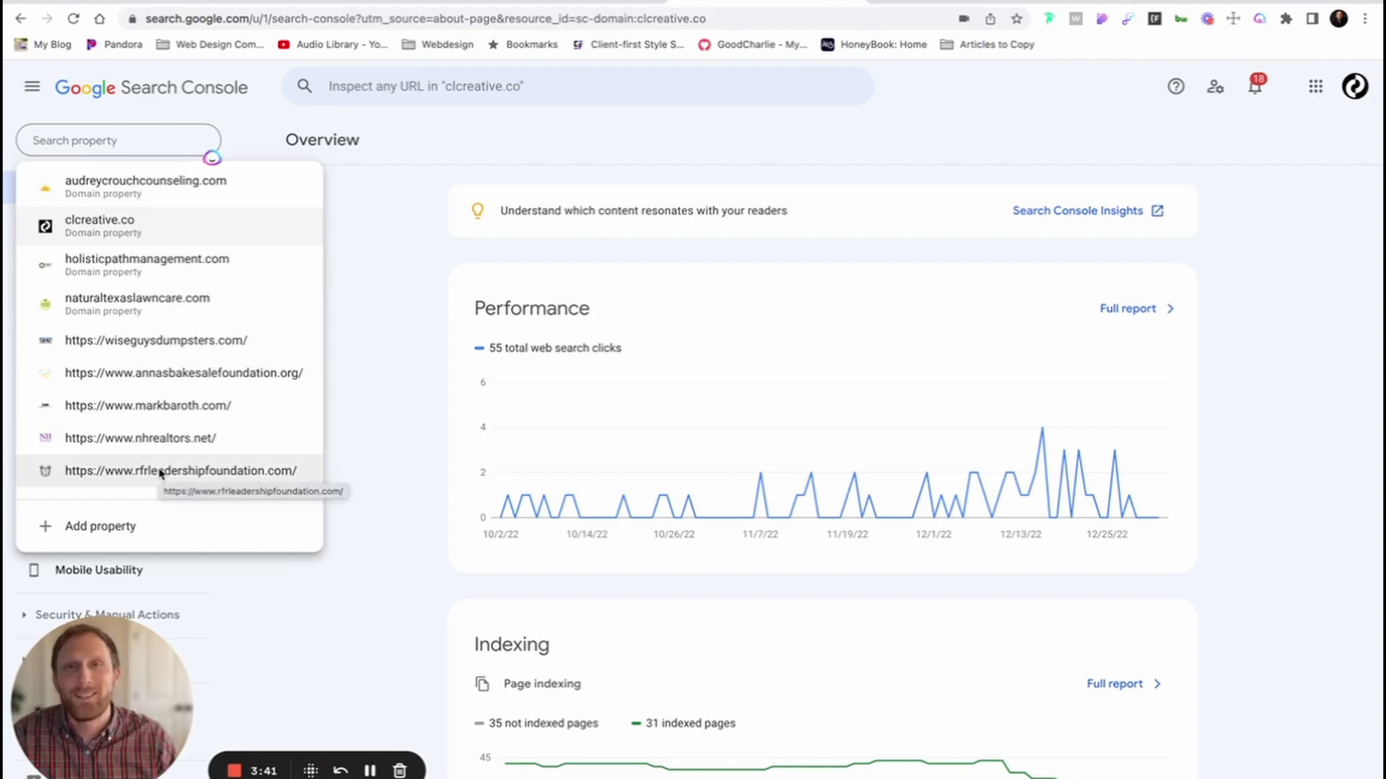
click(83, 532)
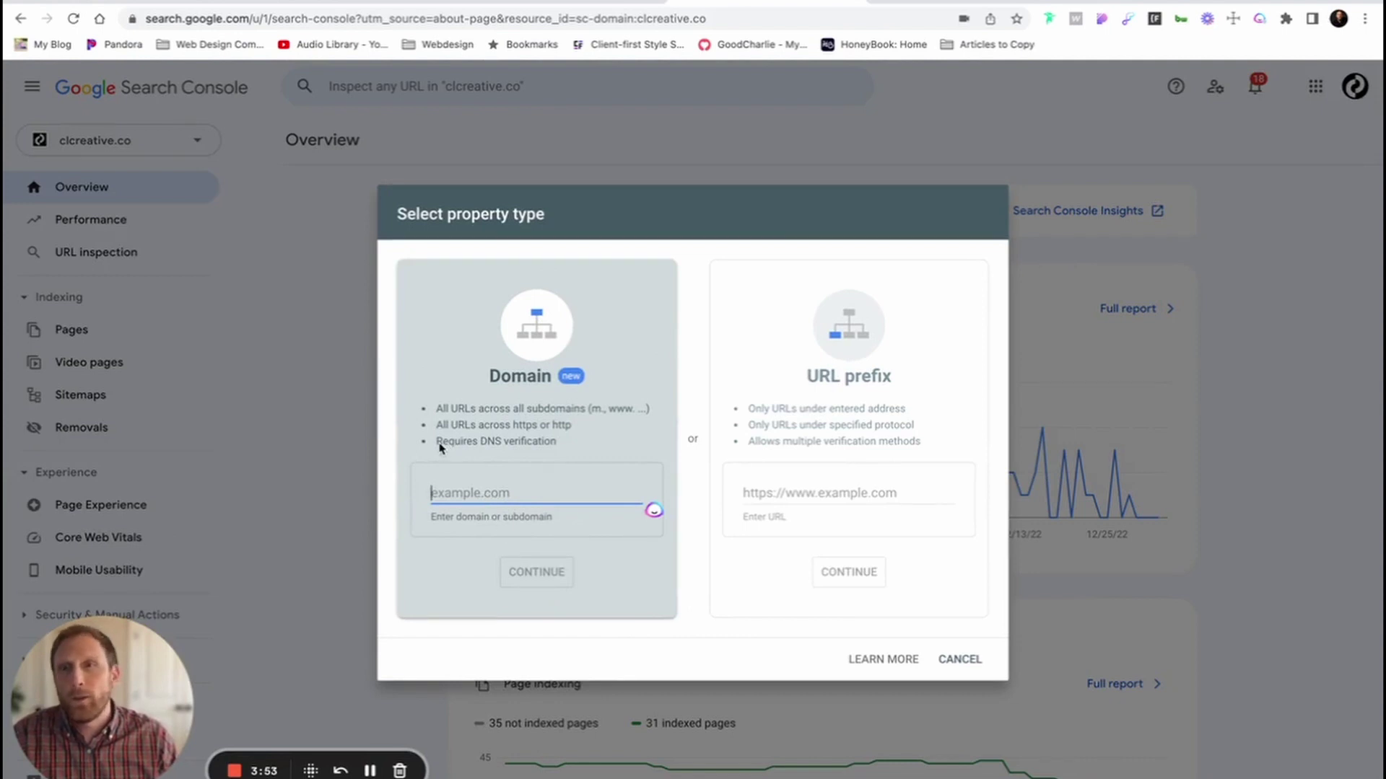
drag(437, 446, 560, 453)
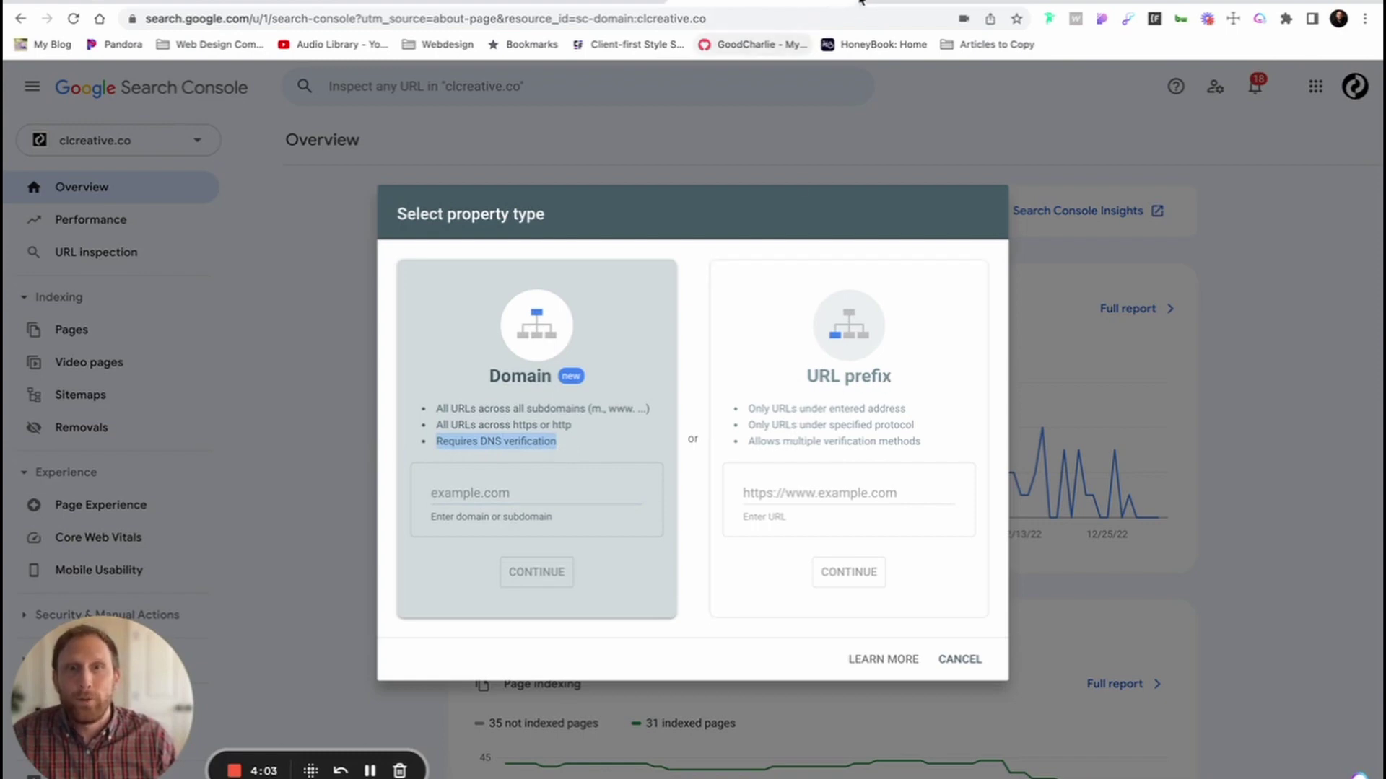
key(super+t)
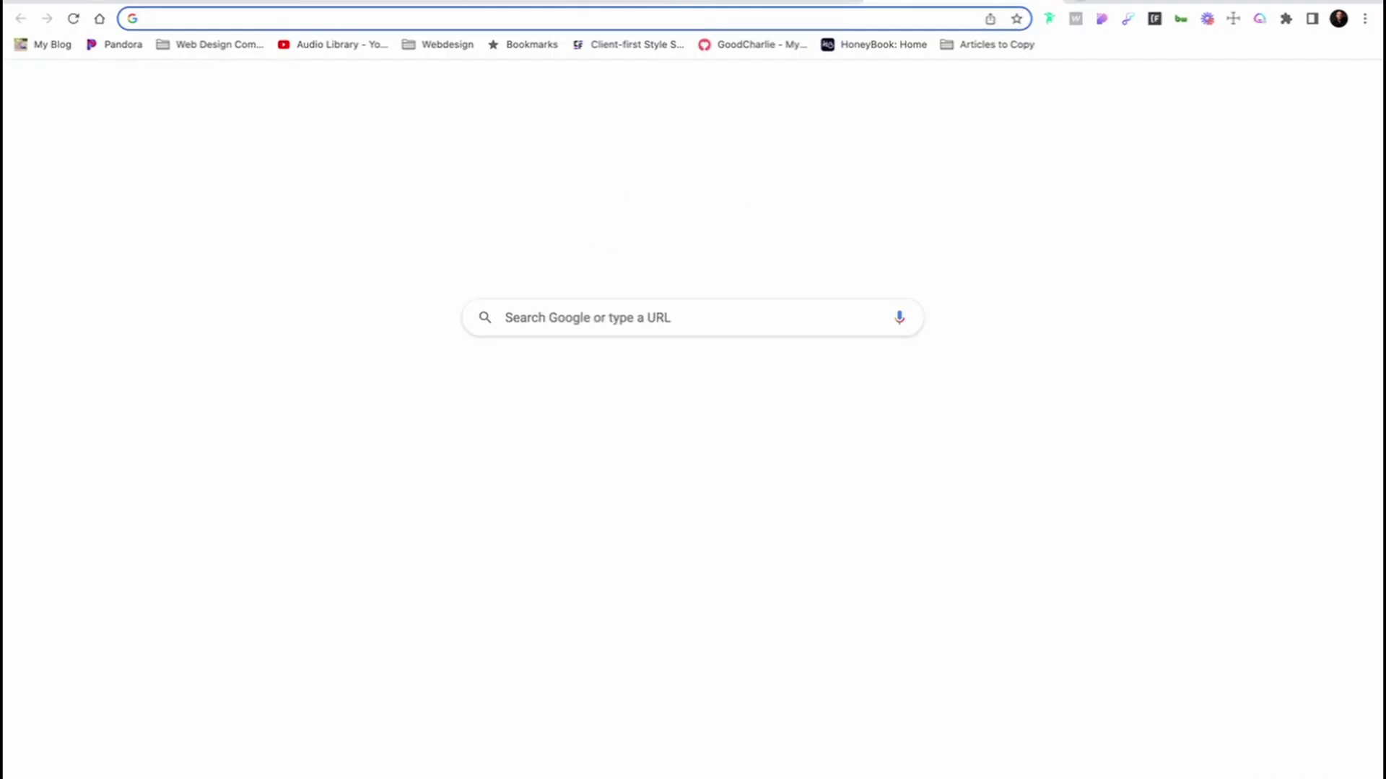
text(ca)
key(Return)
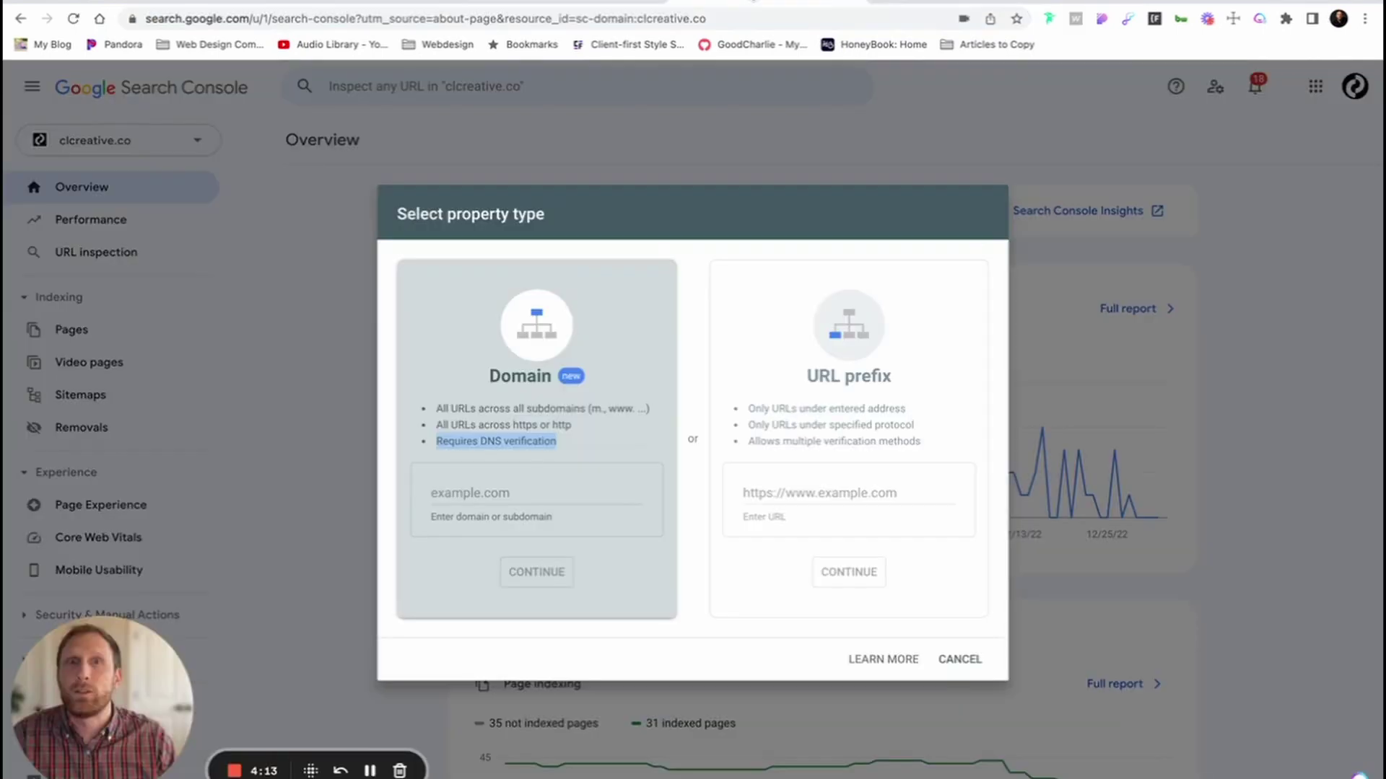
click(809, 489)
key(super+v)
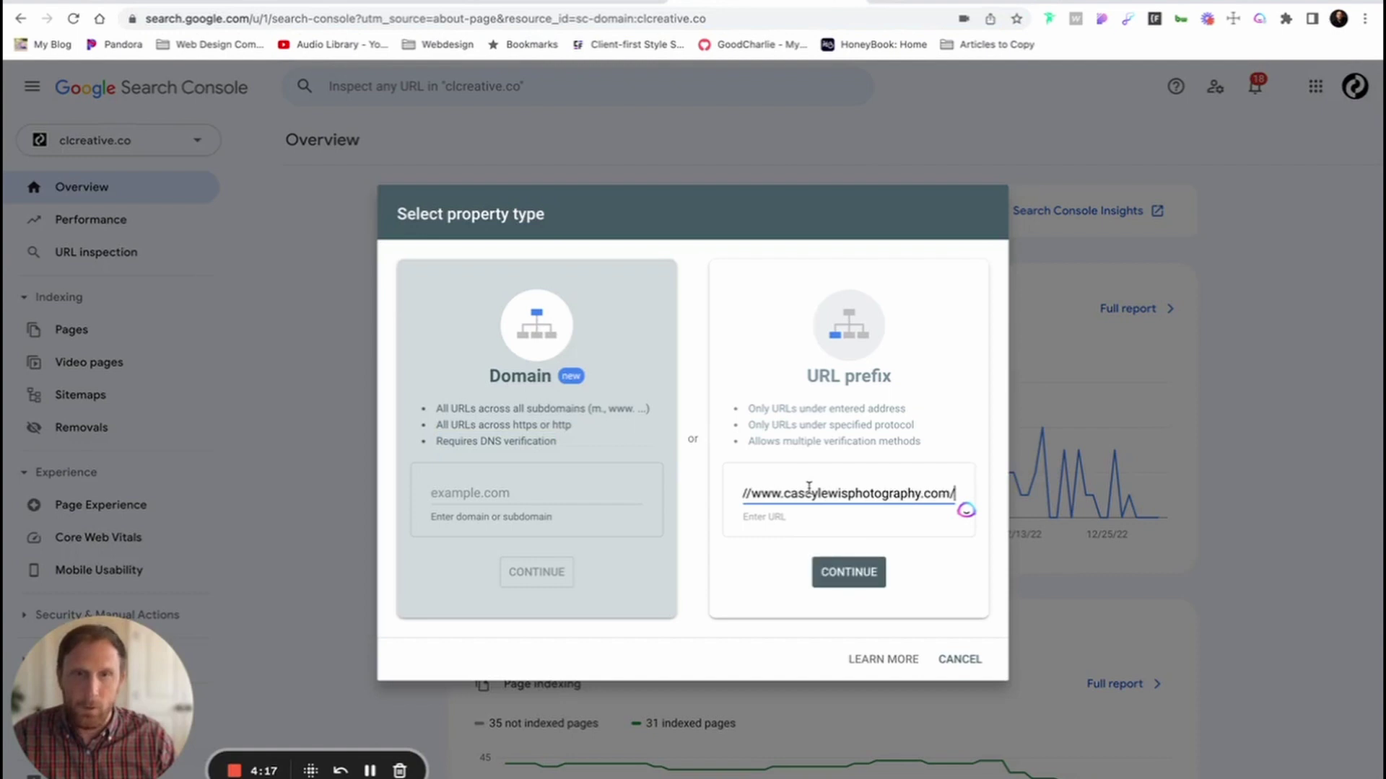
click(849, 578)
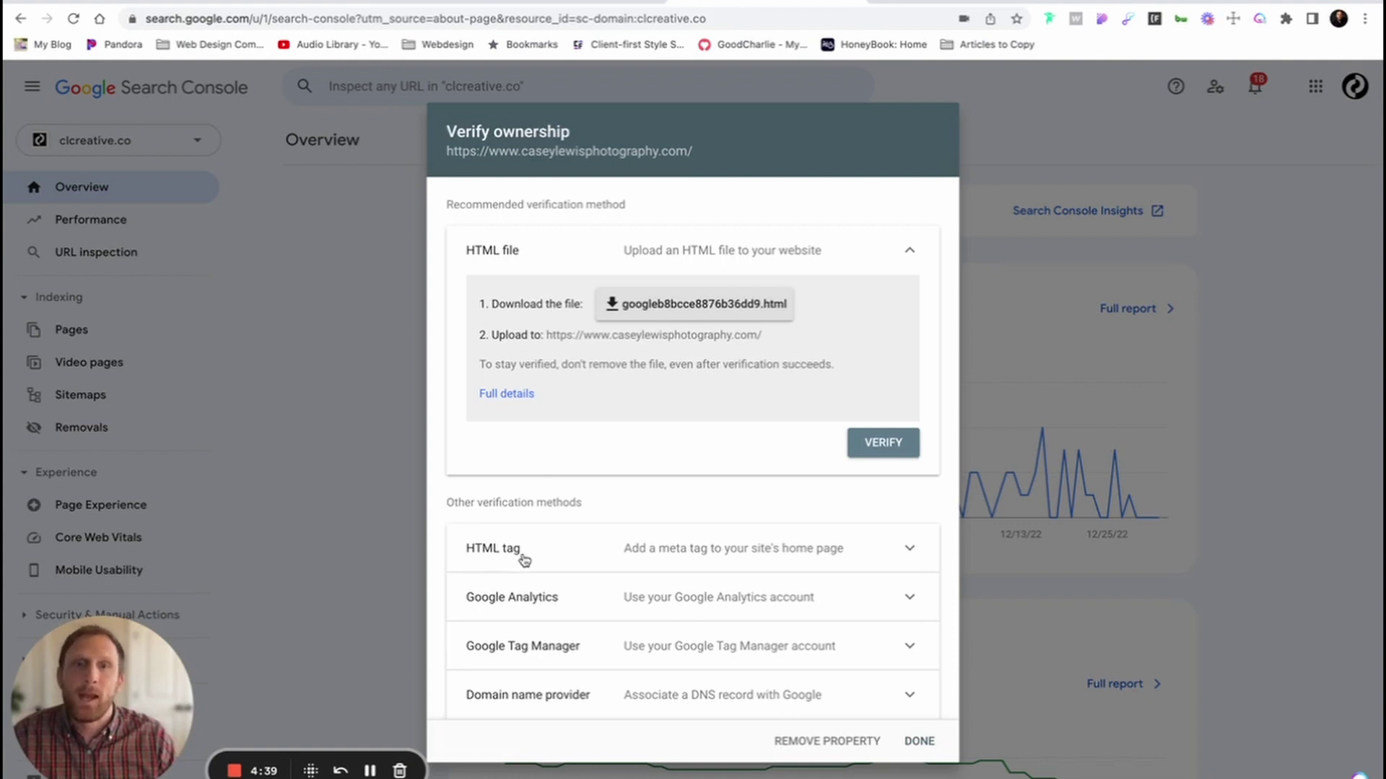
Expand the HTML tag method and copy its google-site-verification meta tag
click(877, 550)
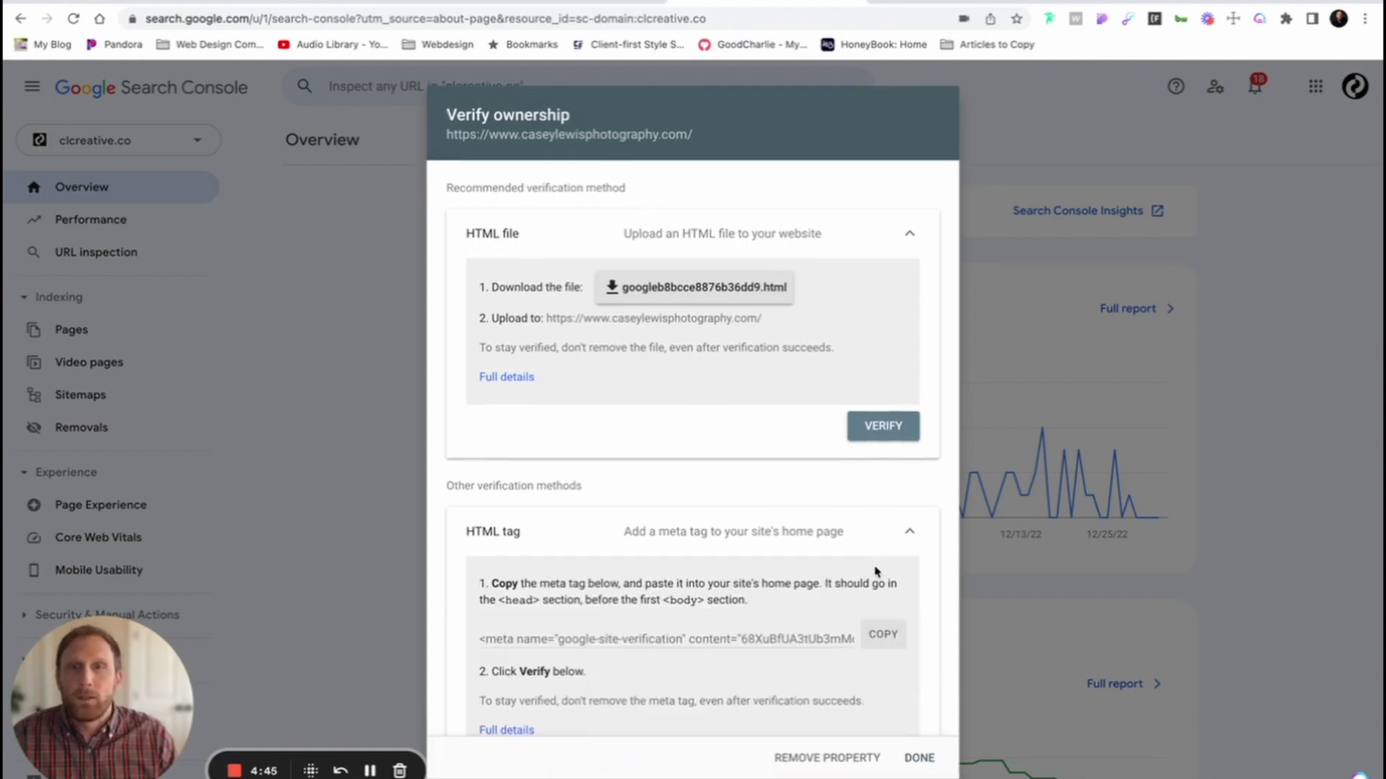
scroll(875, 571, down, 2)
scroll(876, 573, down, 1)
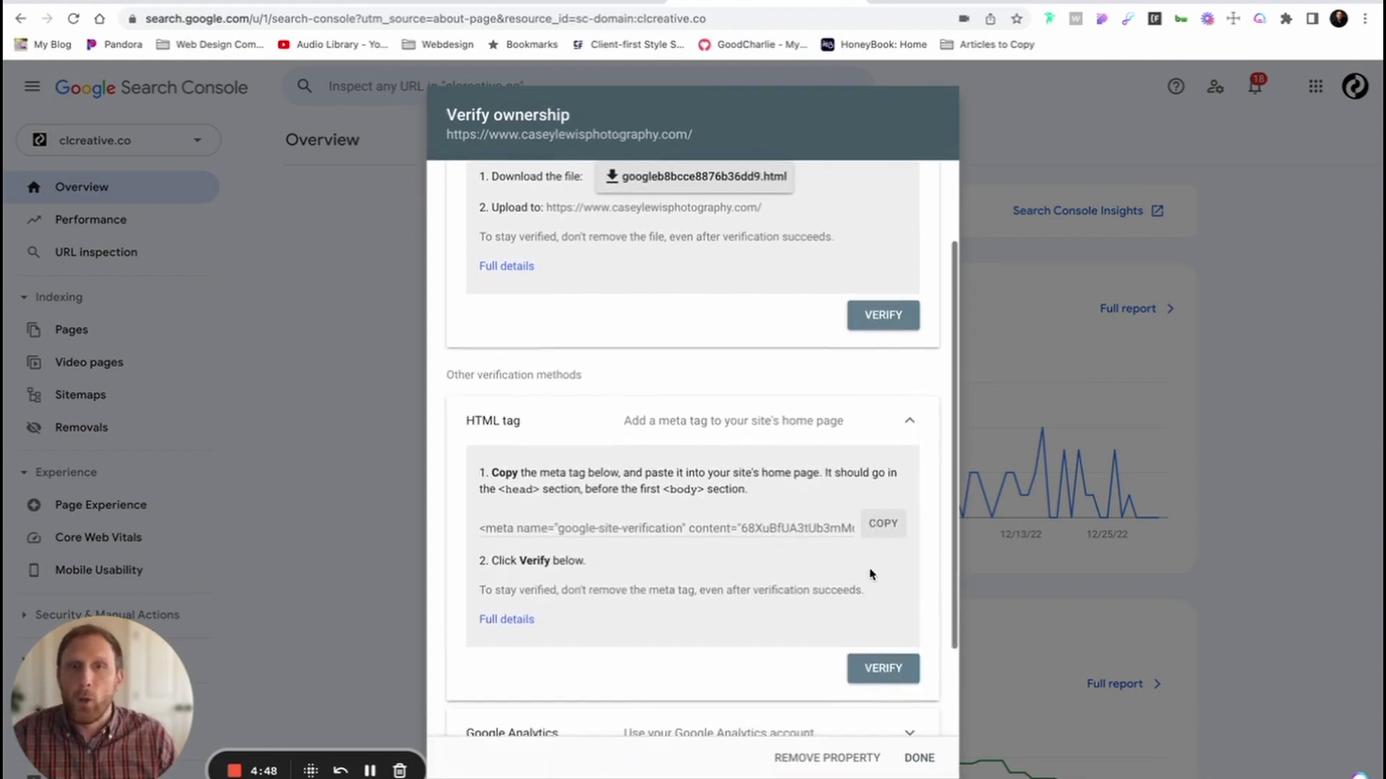
click(884, 531)
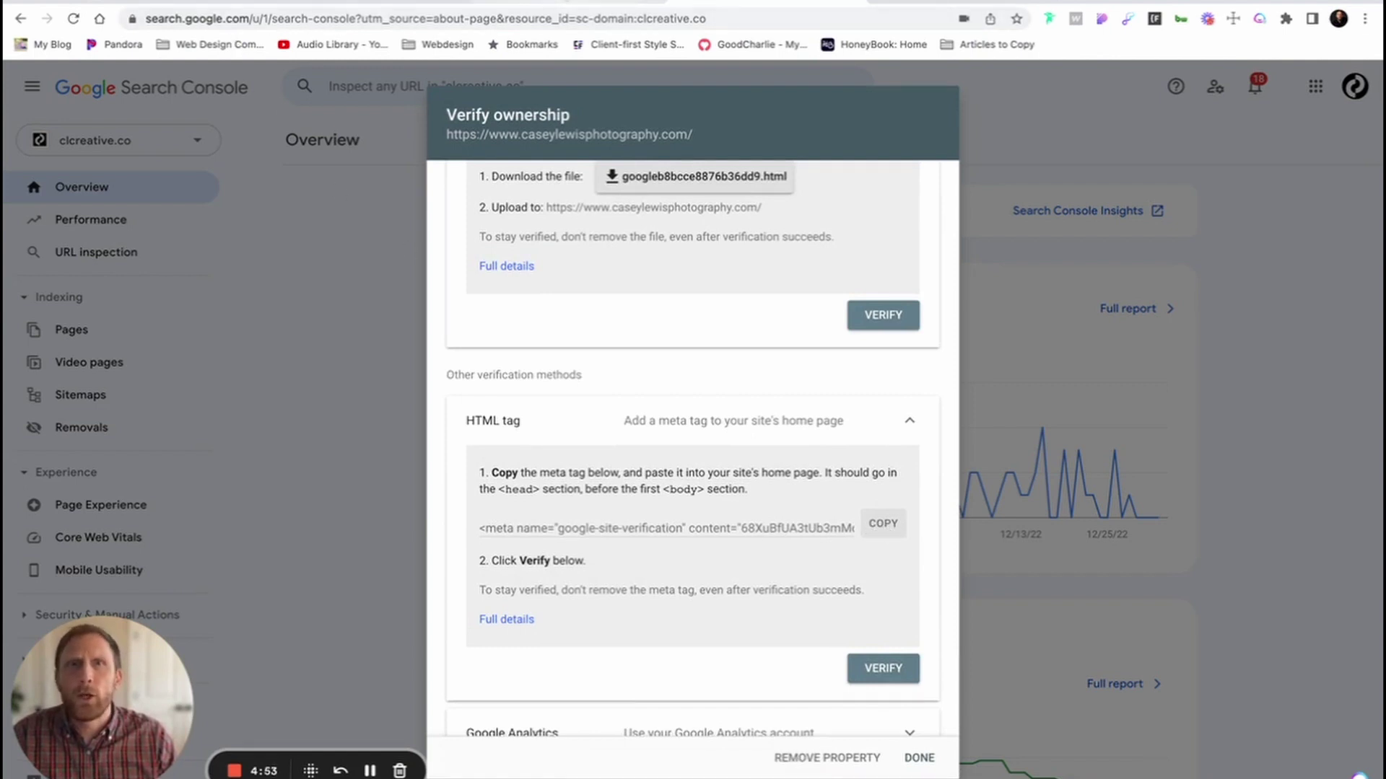
click(180, 3)
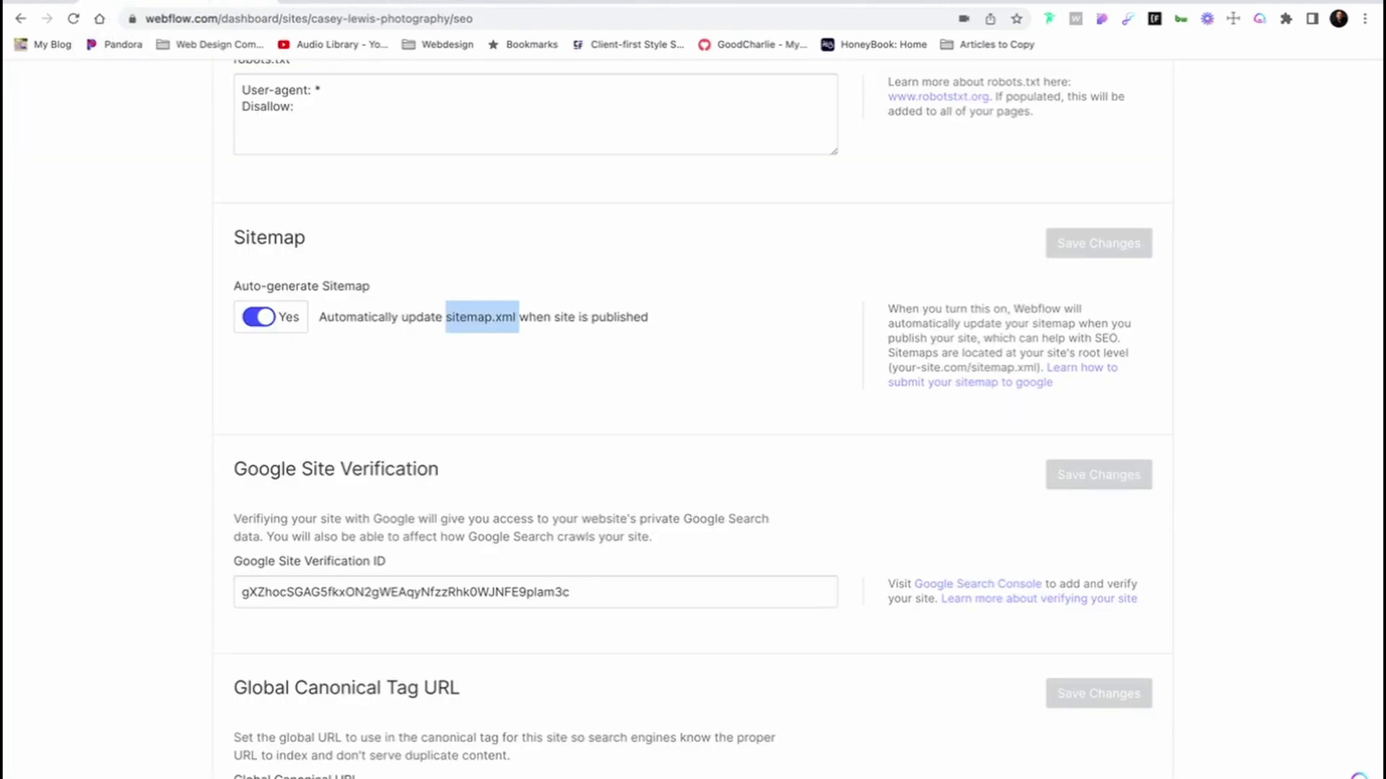
Open the photography site in the Webflow Designer and show its Pages panel
scroll(488, 225, up, 7)
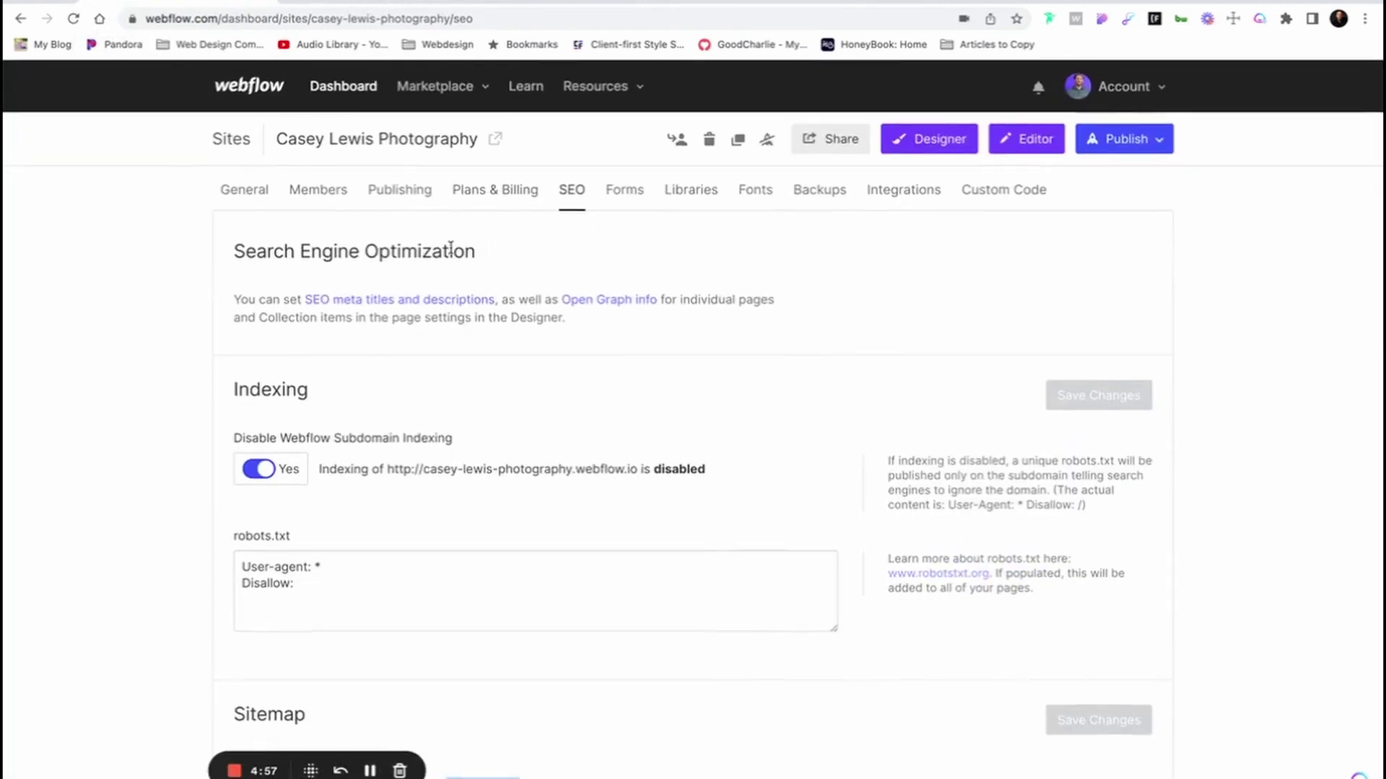
click(939, 141)
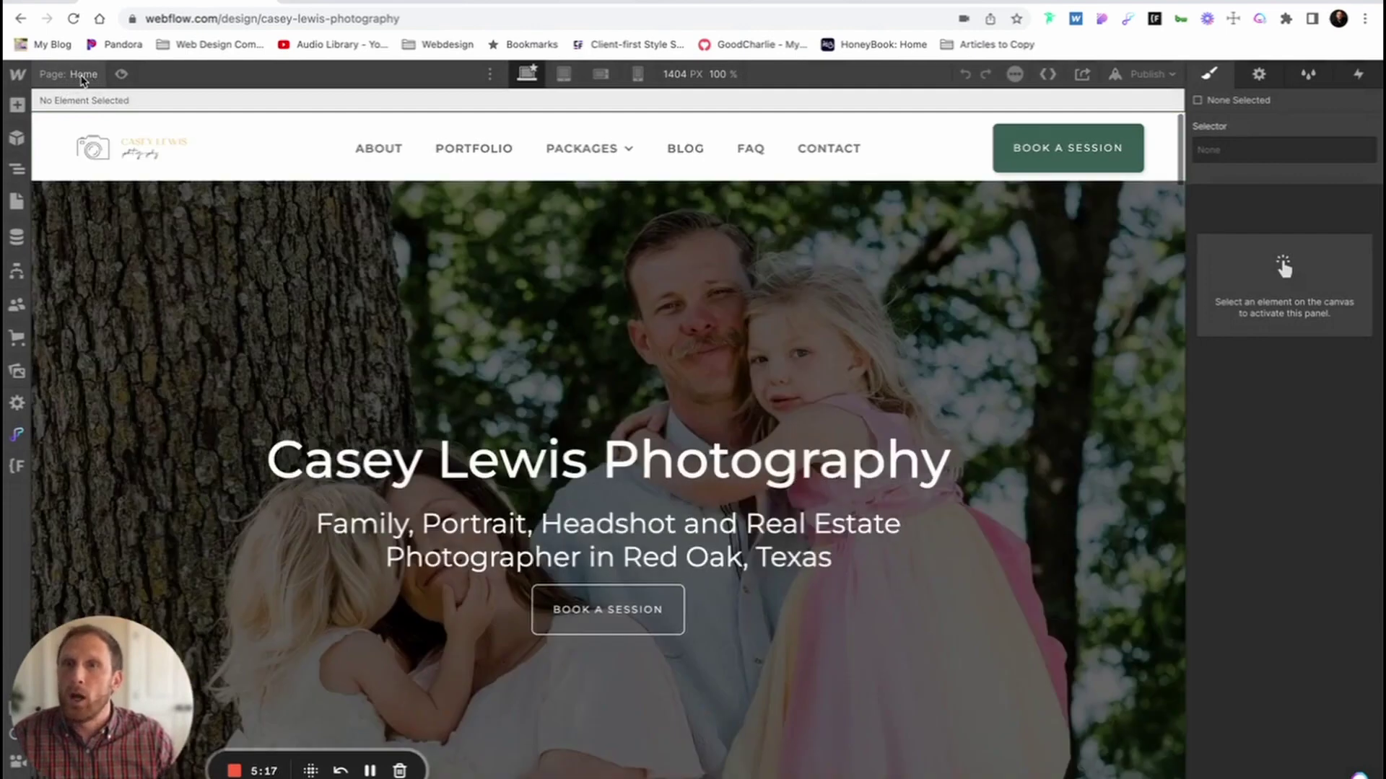
click(83, 75)
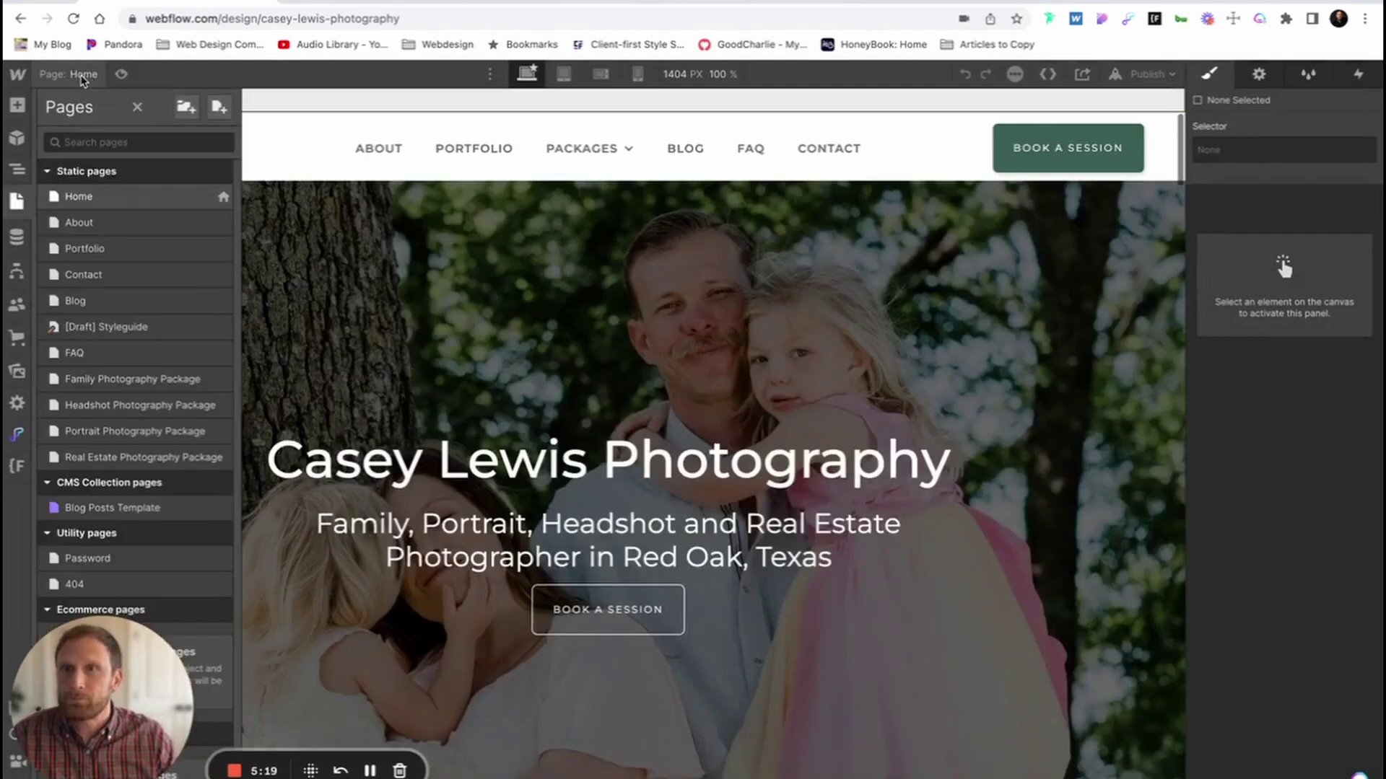
Paste the verification meta tag into the Home page's 'Inside <head> tag' code and save
mouse_move(224, 203)
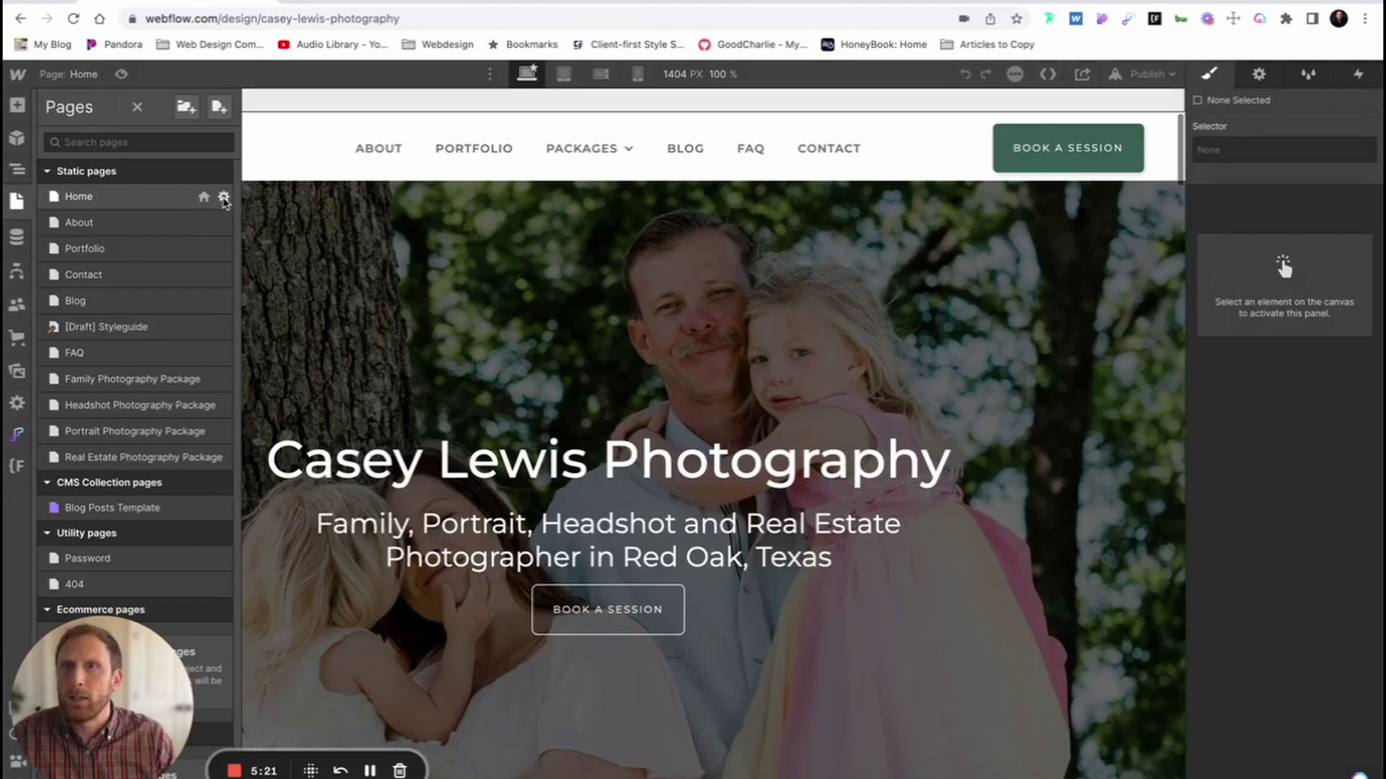
click(224, 199)
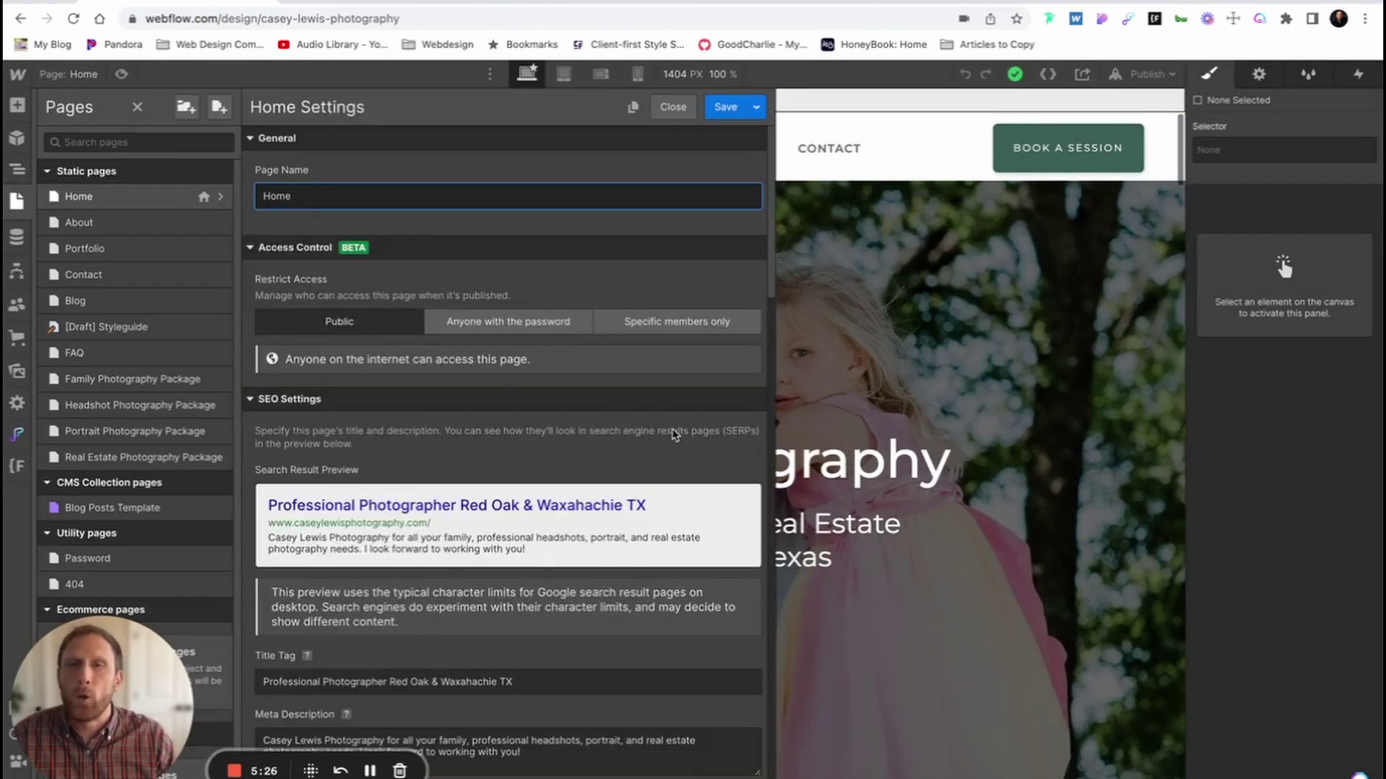
scroll(672, 433, down, 10)
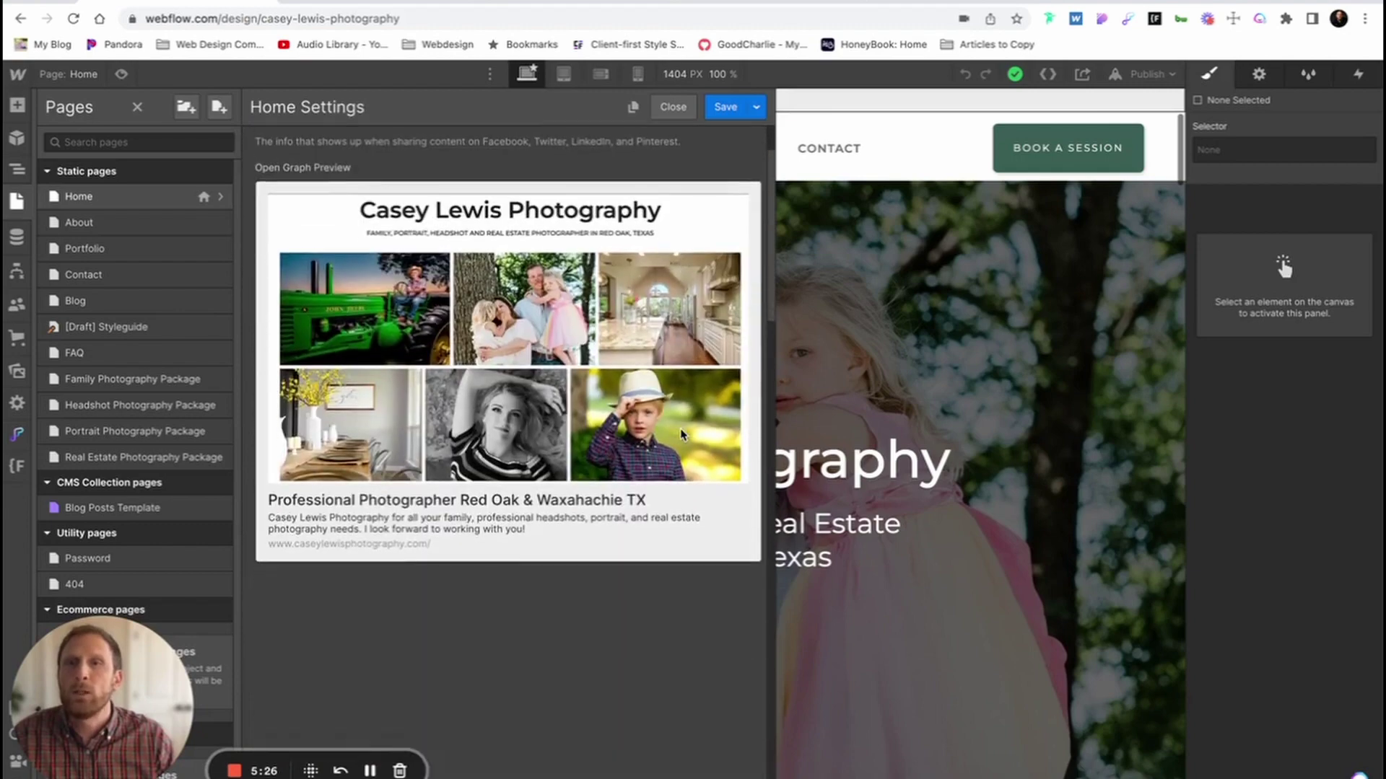
scroll(680, 434, down, 10)
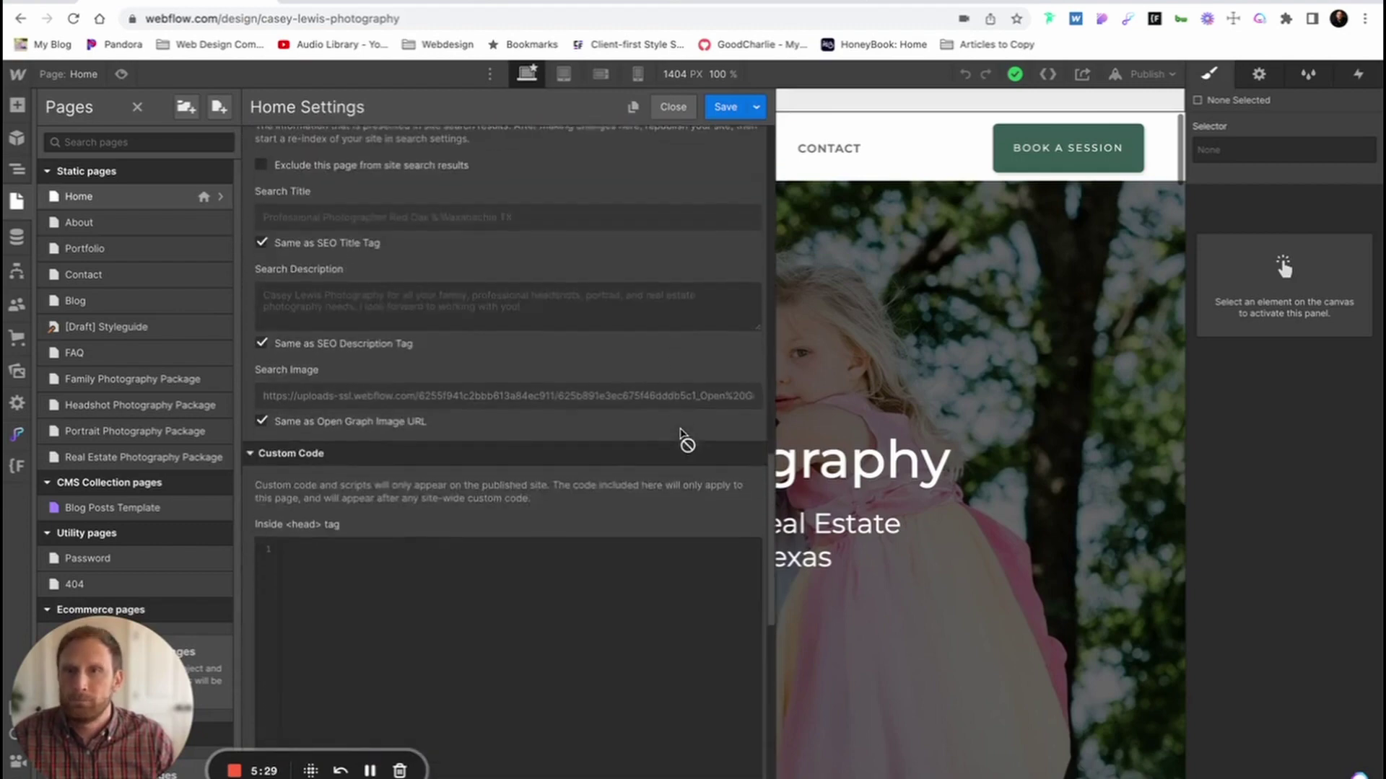
scroll(680, 433, down, 5)
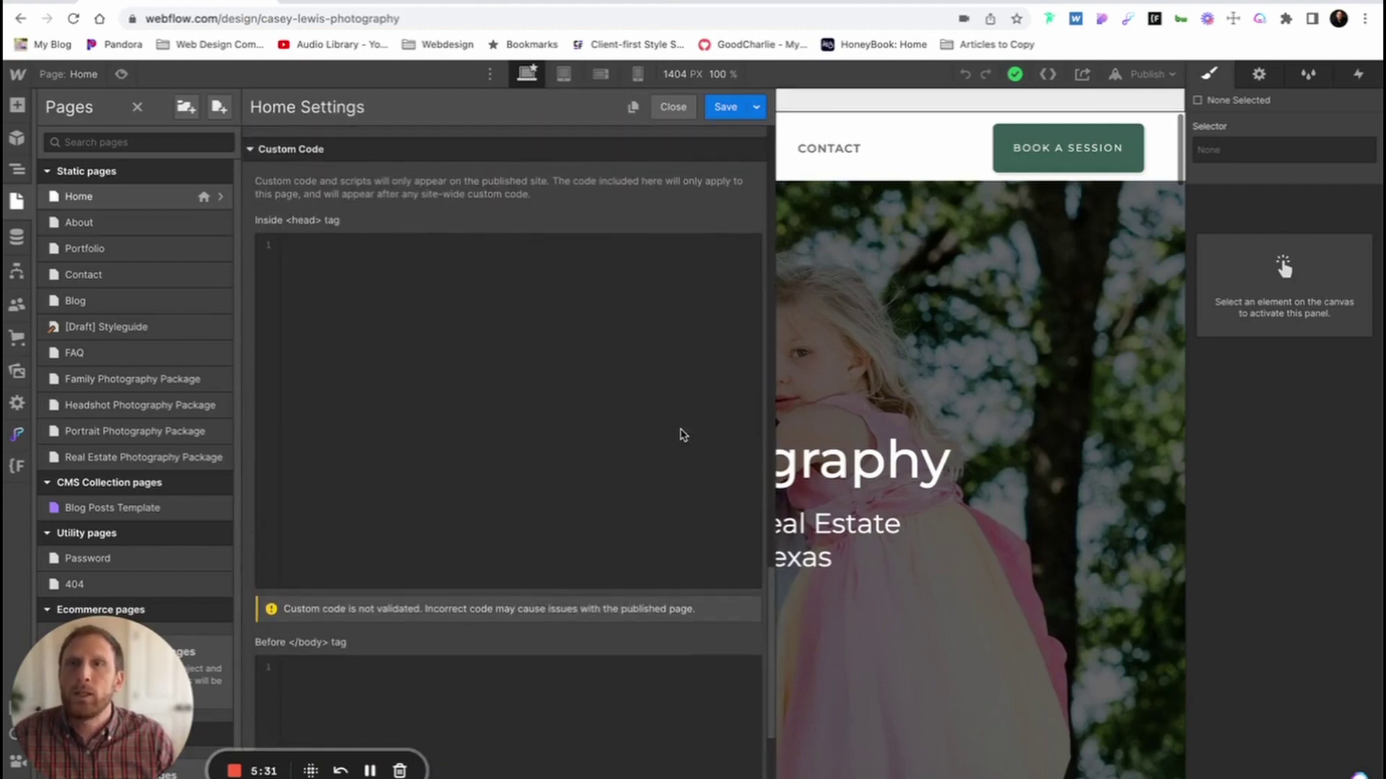
click(419, 272)
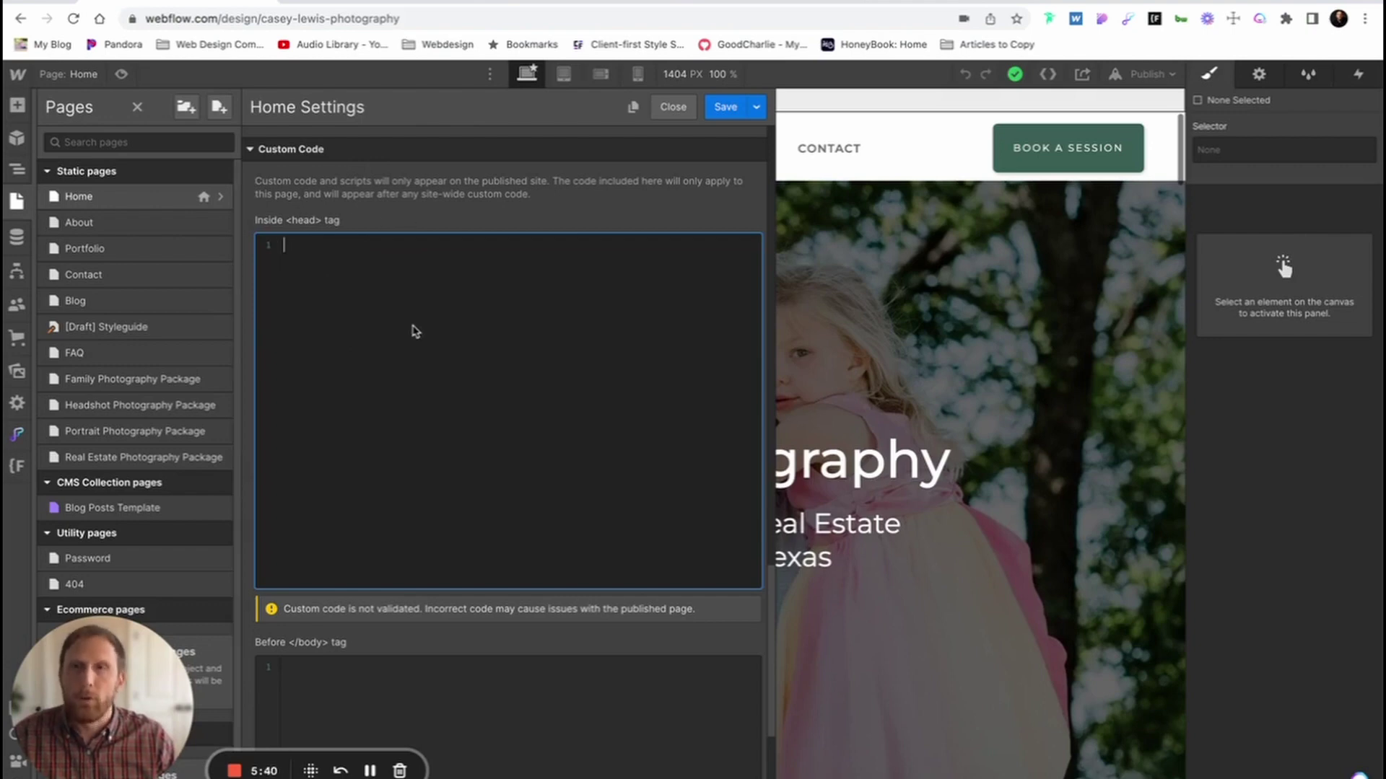
text(<meta name="google-site-verification" content="68XuBfUA3tUb3mMcyyRFvW-yQHhuaxSei5iF2RmmIRc" />)
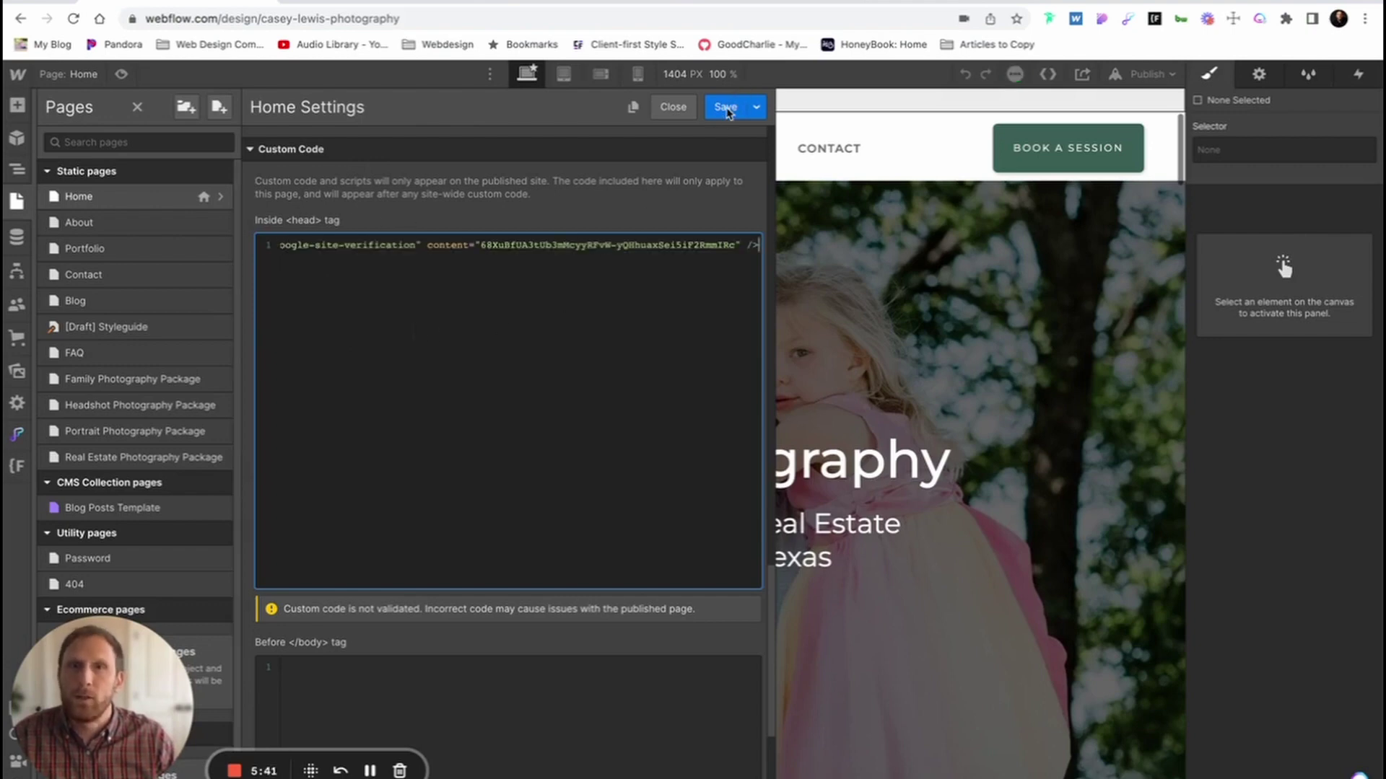
click(727, 109)
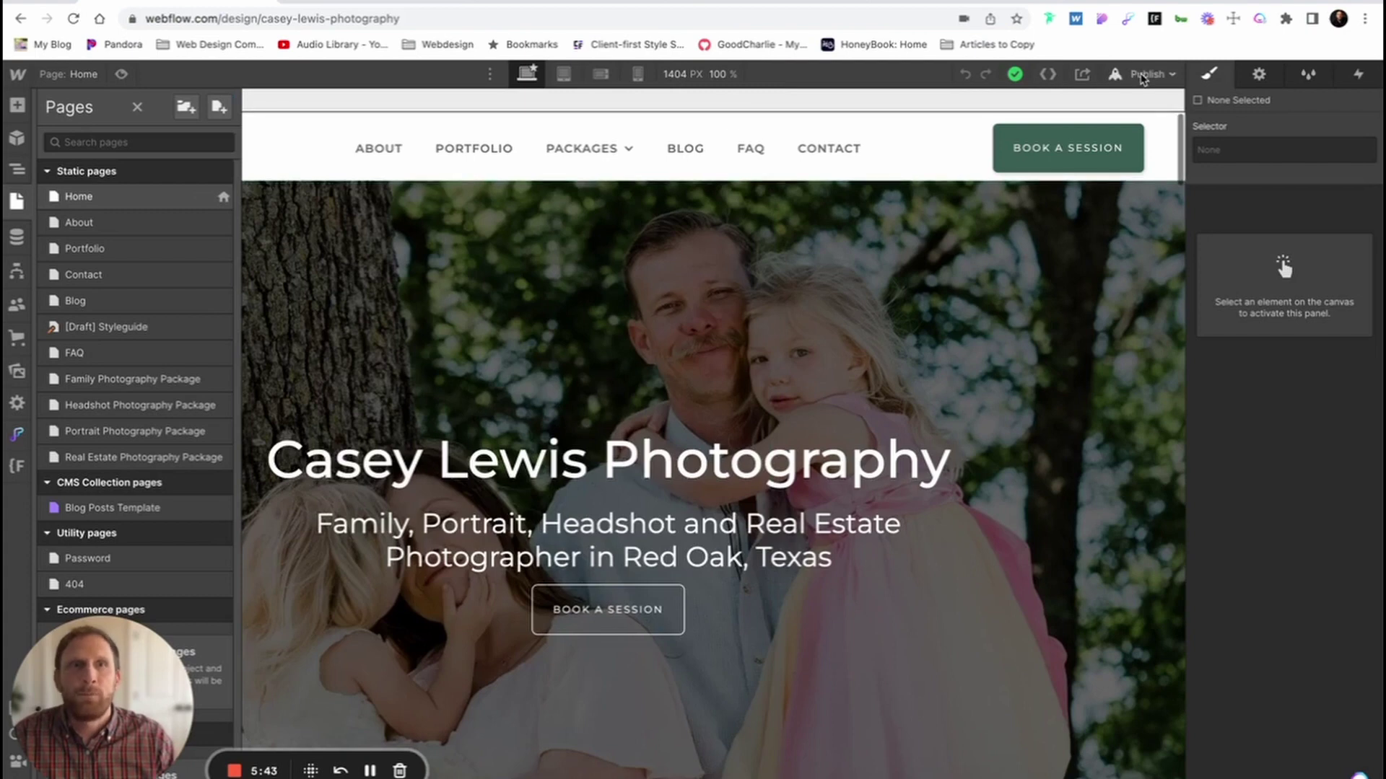
Publish the site to both selected domains
click(1142, 75)
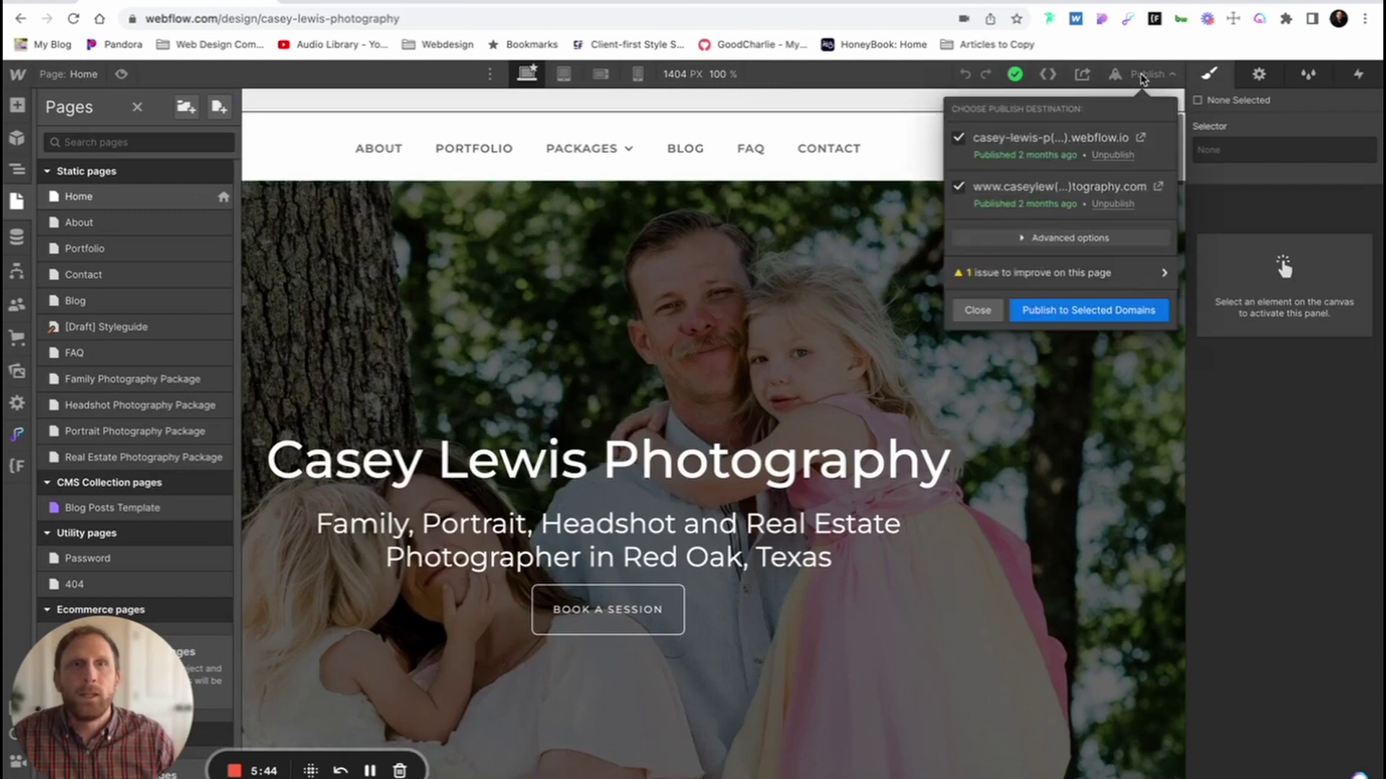
click(1120, 315)
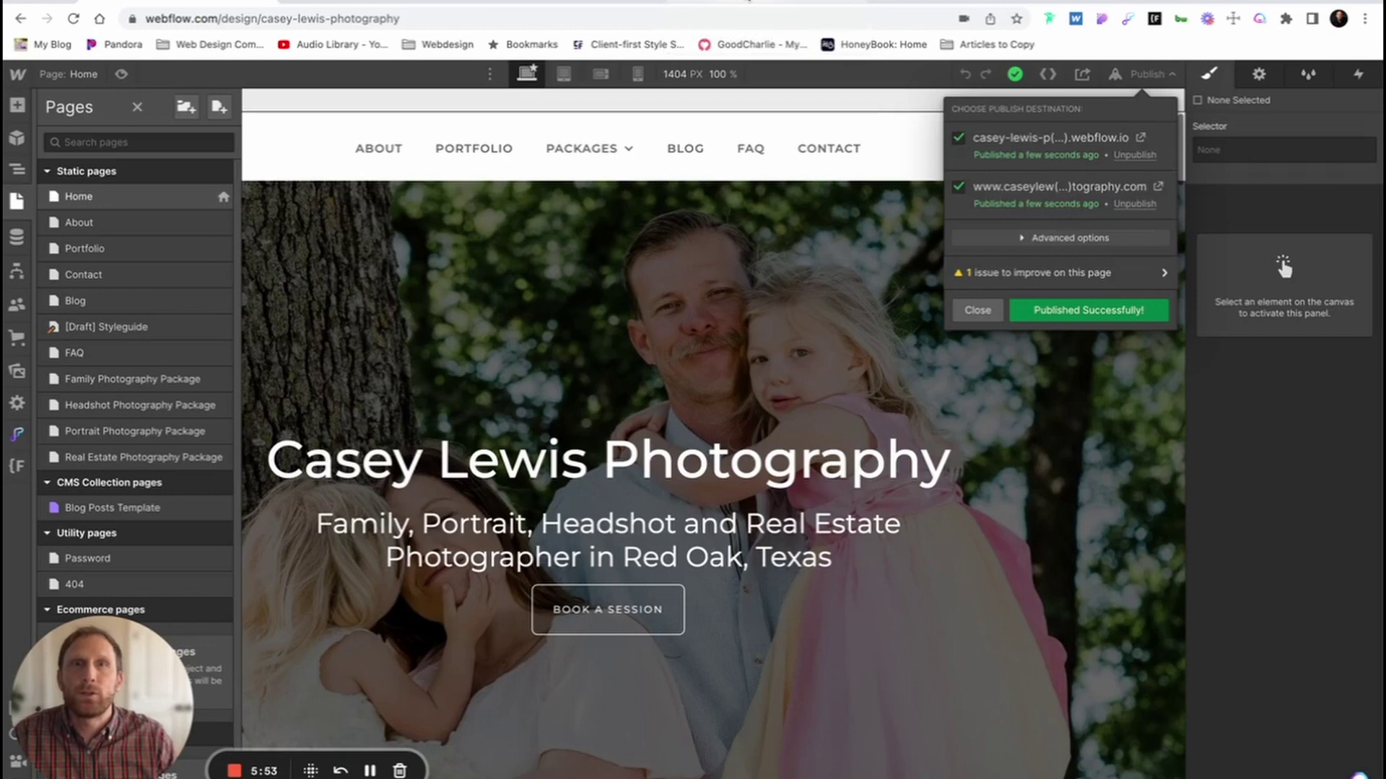
click(748, 2)
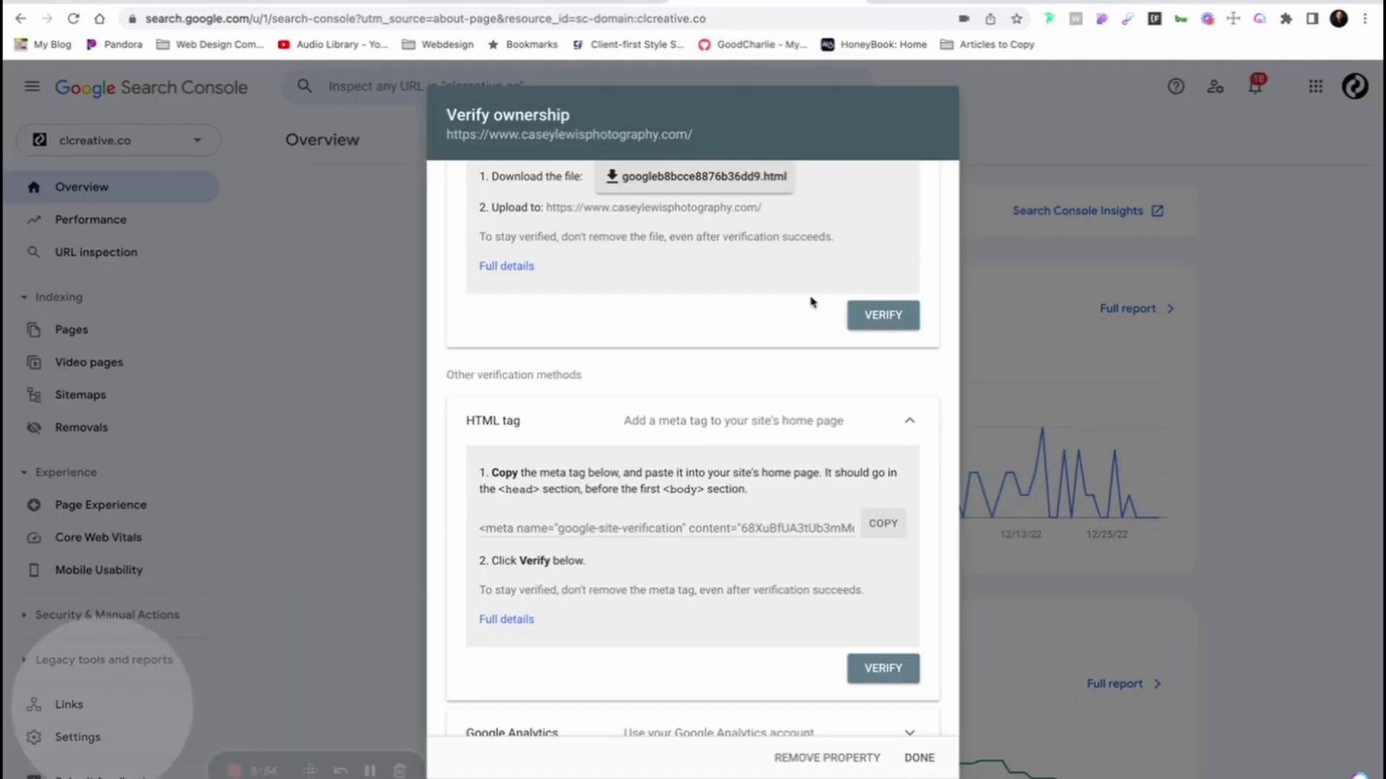
Verify ownership via the HTML tag, open the new property, and revisit sitemap.xml
click(900, 677)
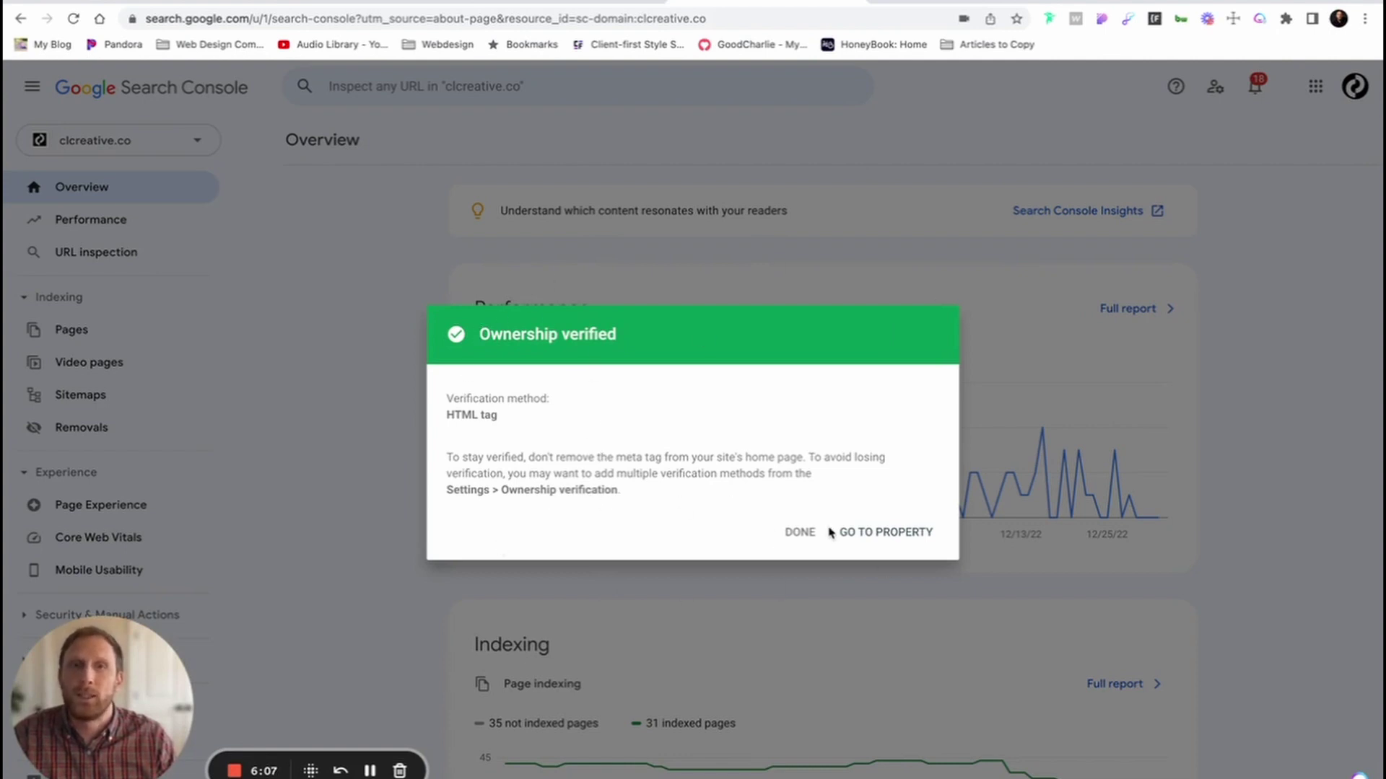
click(882, 533)
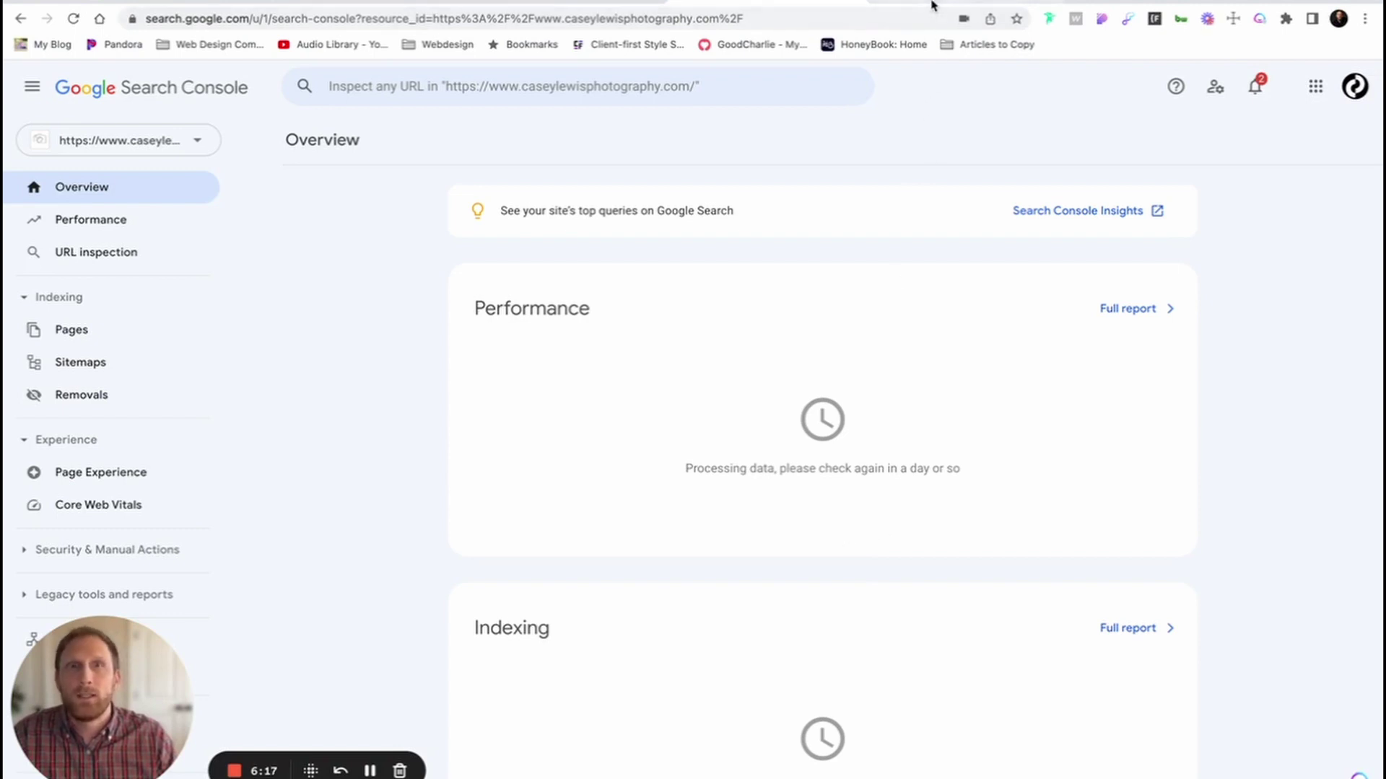
click(408, 3)
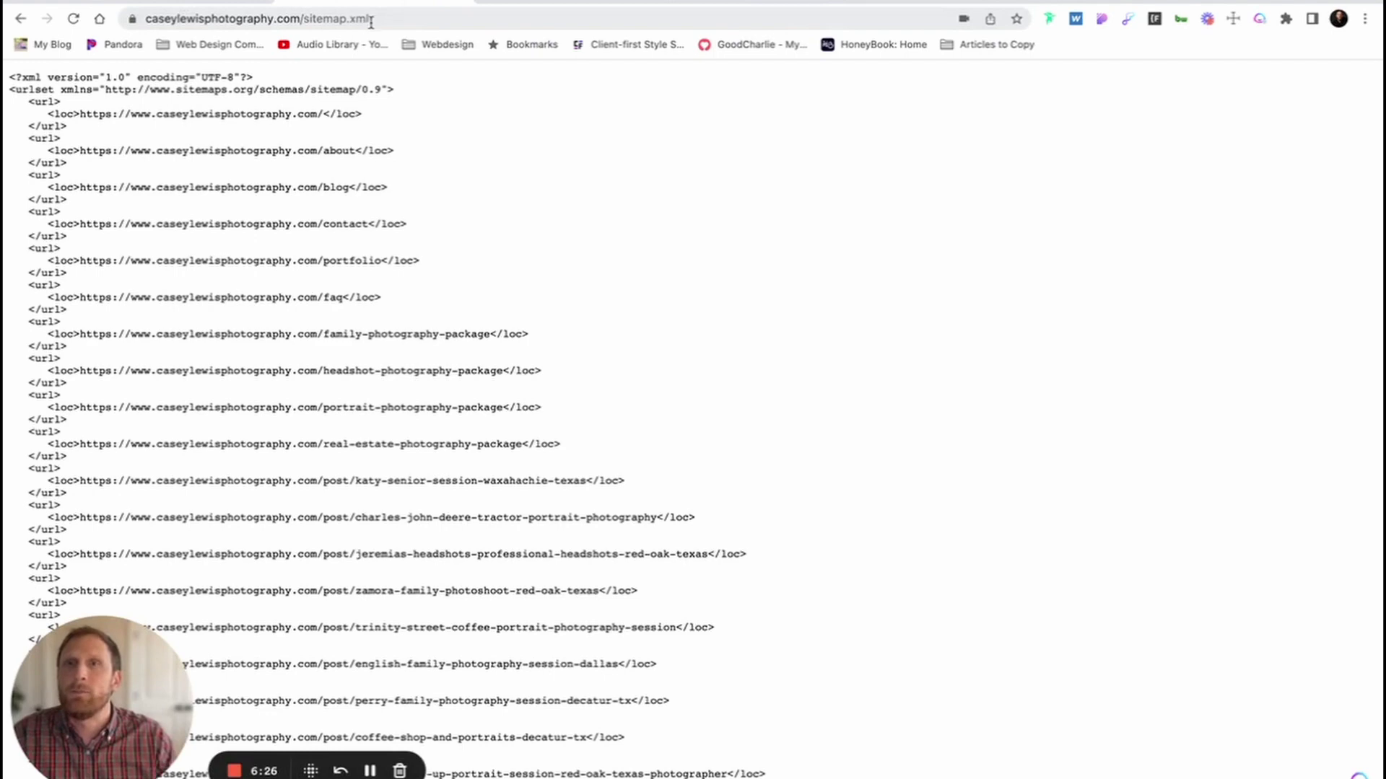
drag(377, 19, 306, 18)
key(super+c)
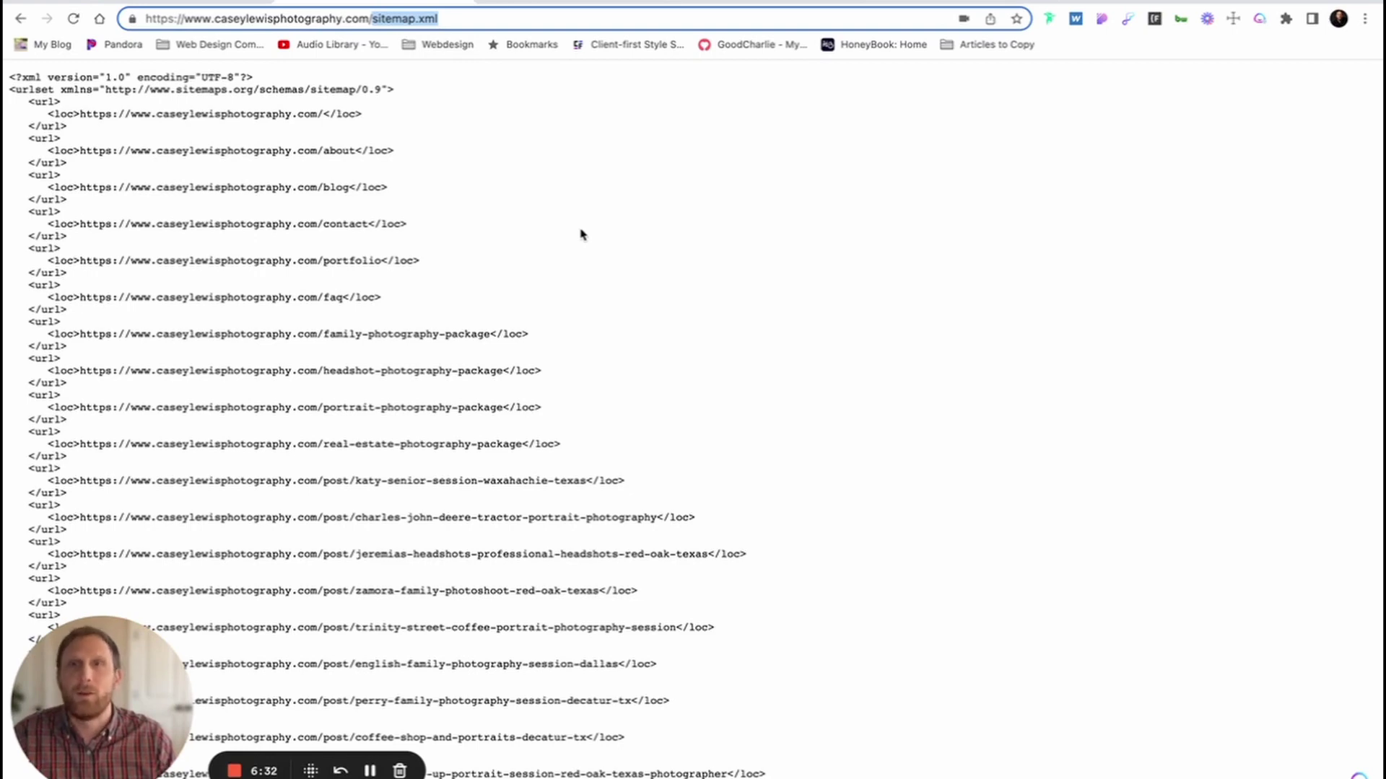
click(752, 1)
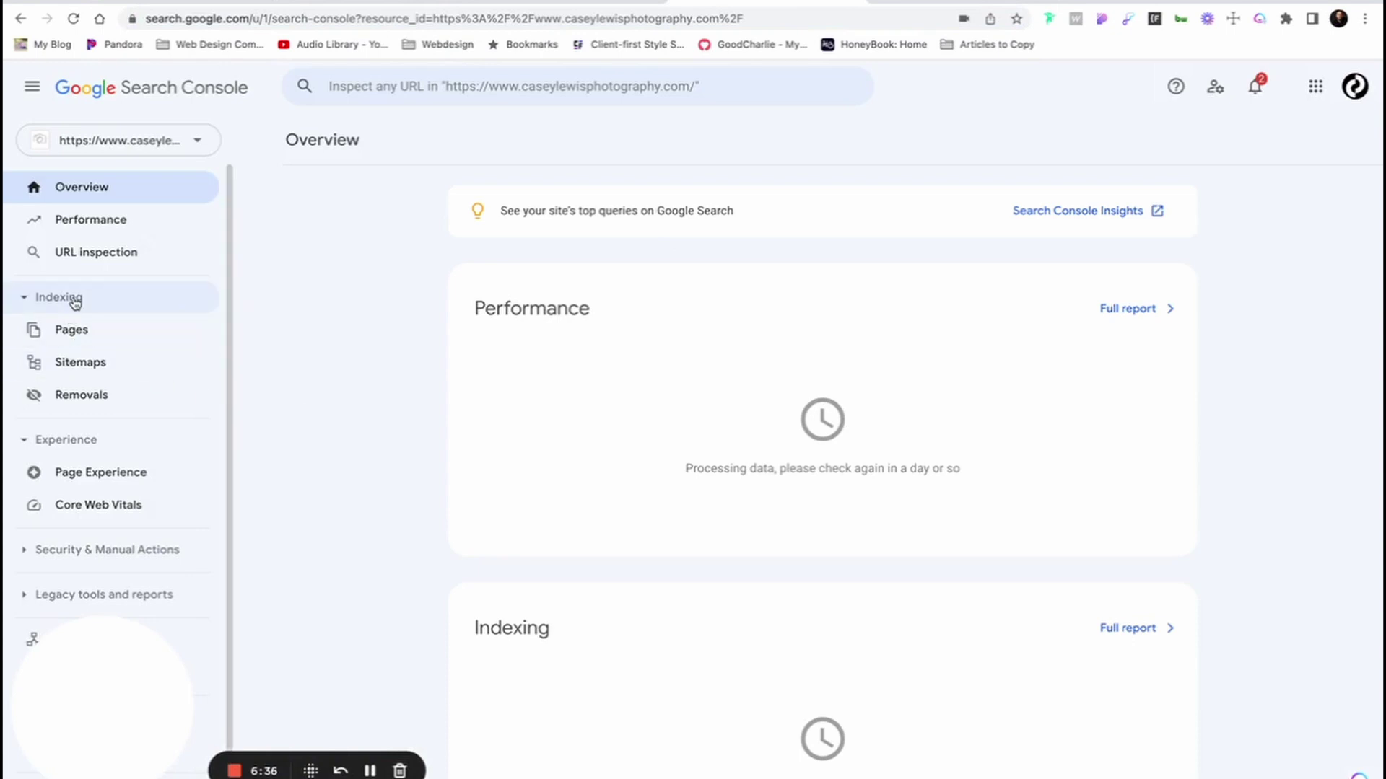
In the Sitemaps report, enter sitemap.xml as the new sitemap URL
click(80, 363)
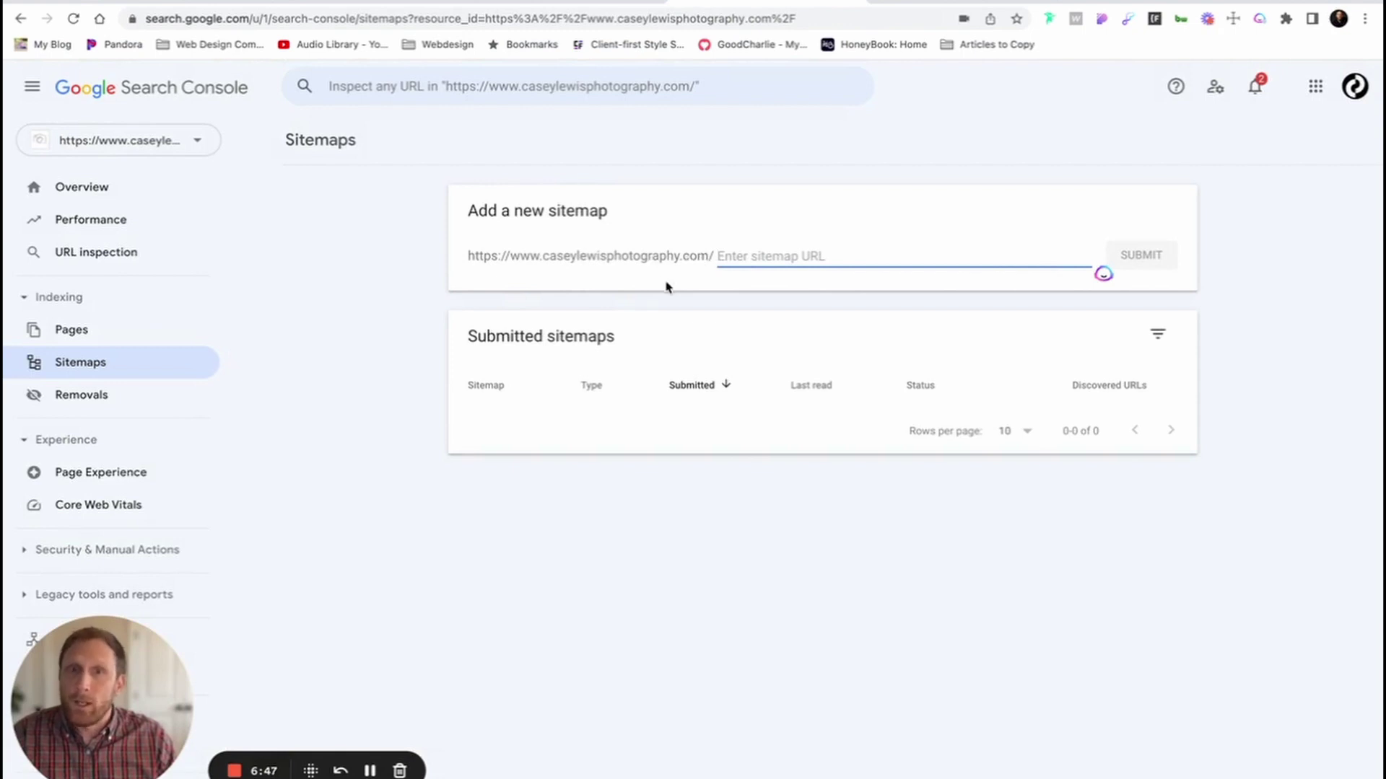
key(super+v)
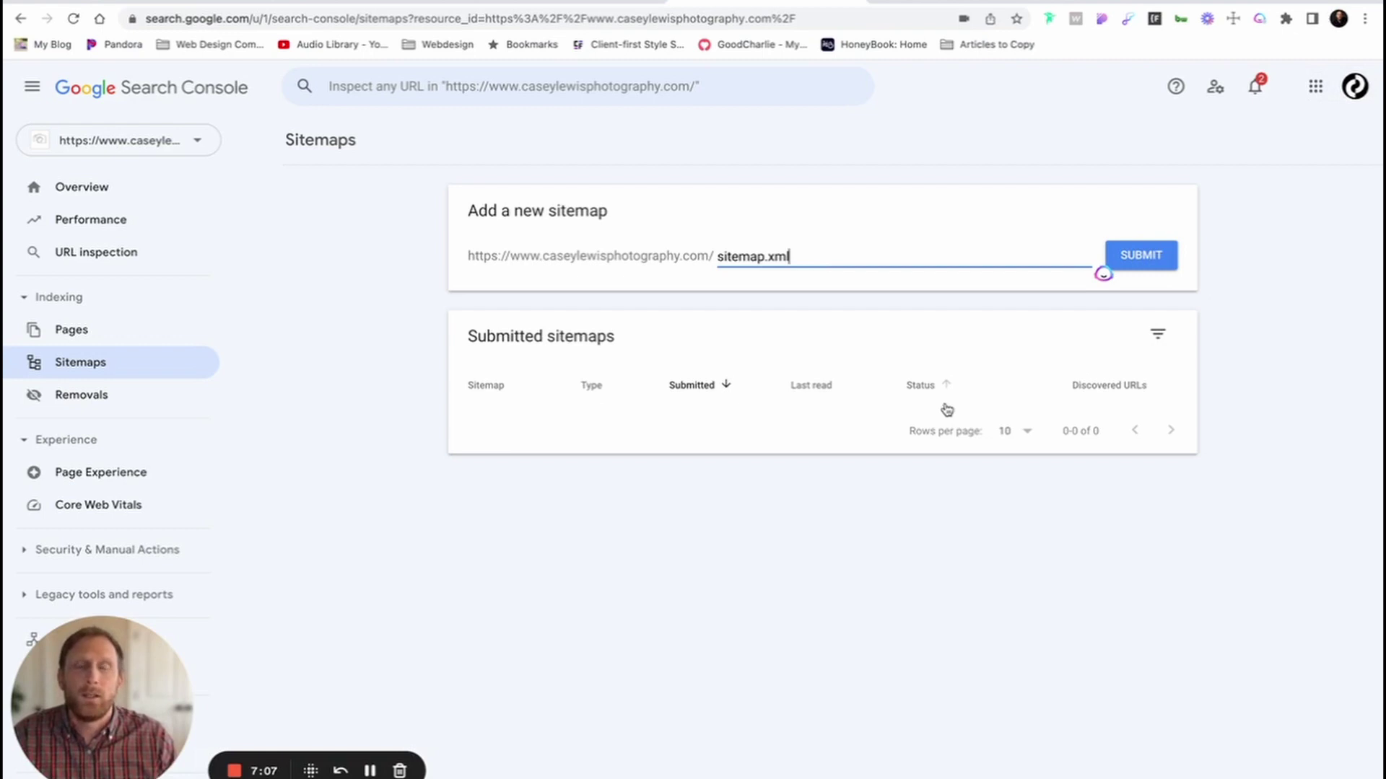
Switch Search Console to the clcreative.co property to view its sitemap.xml status
click(1354, 85)
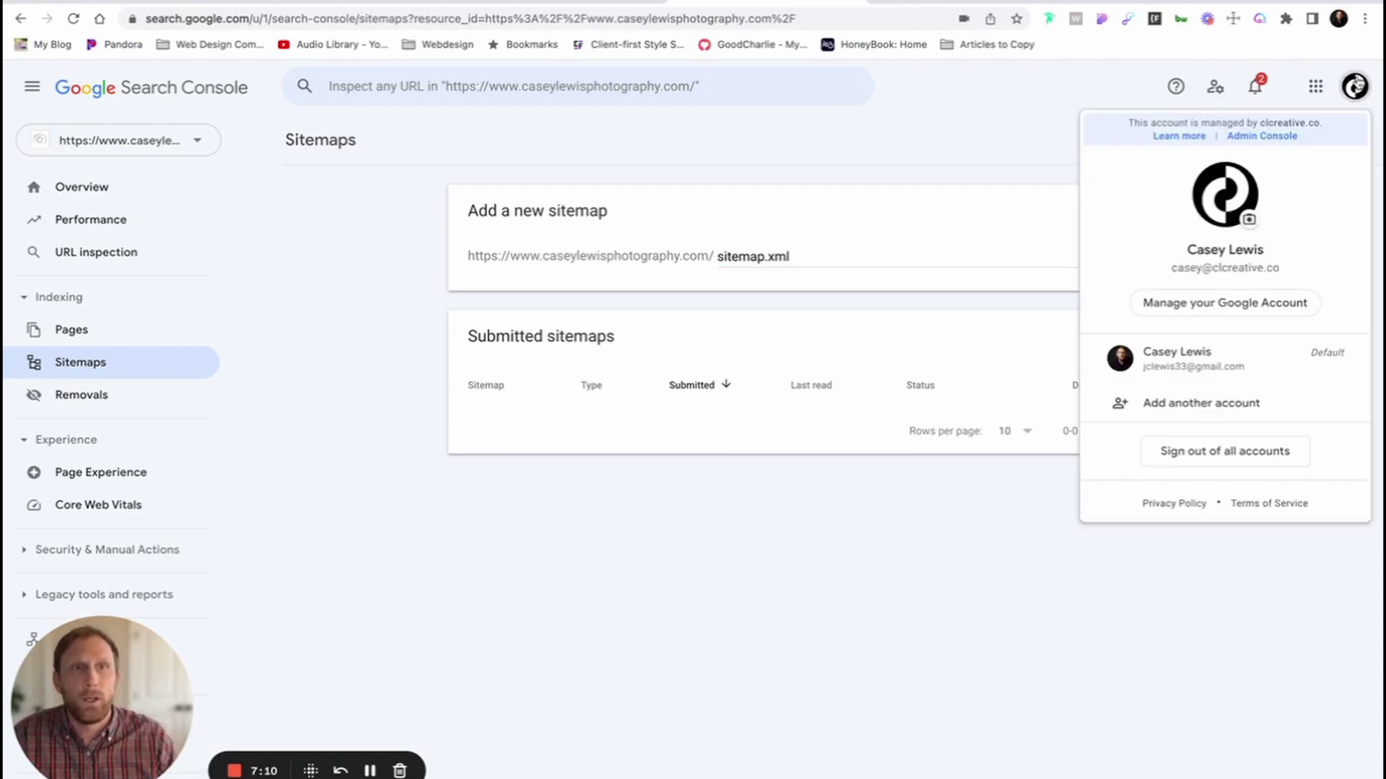
click(154, 145)
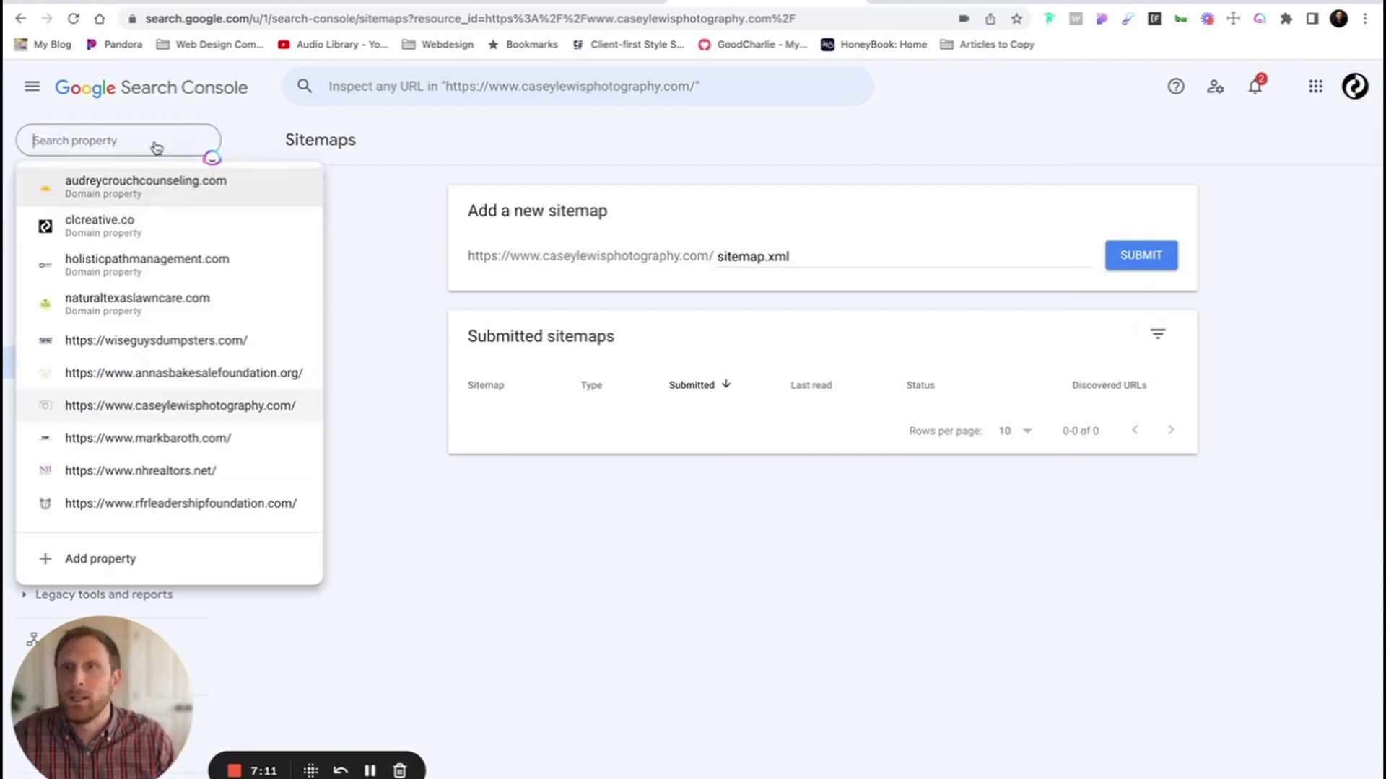
click(146, 228)
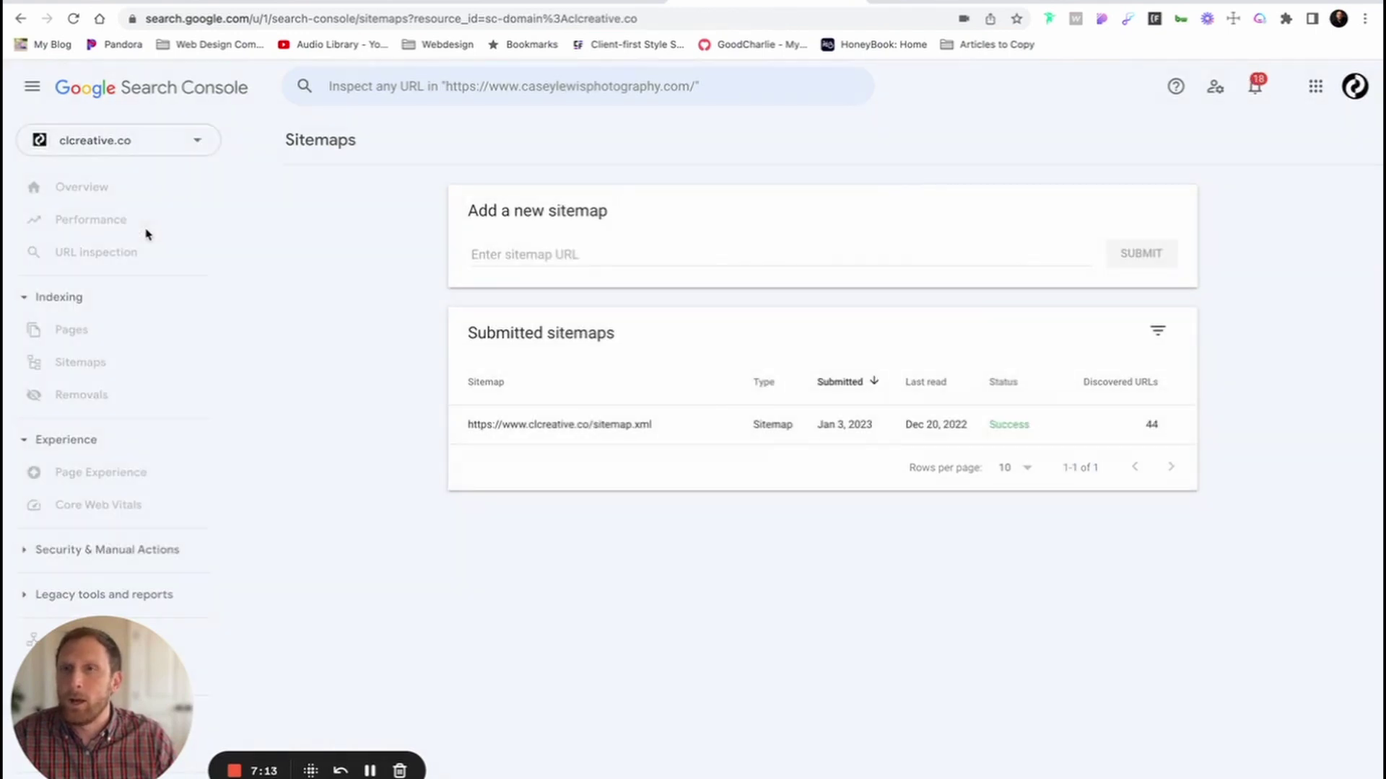